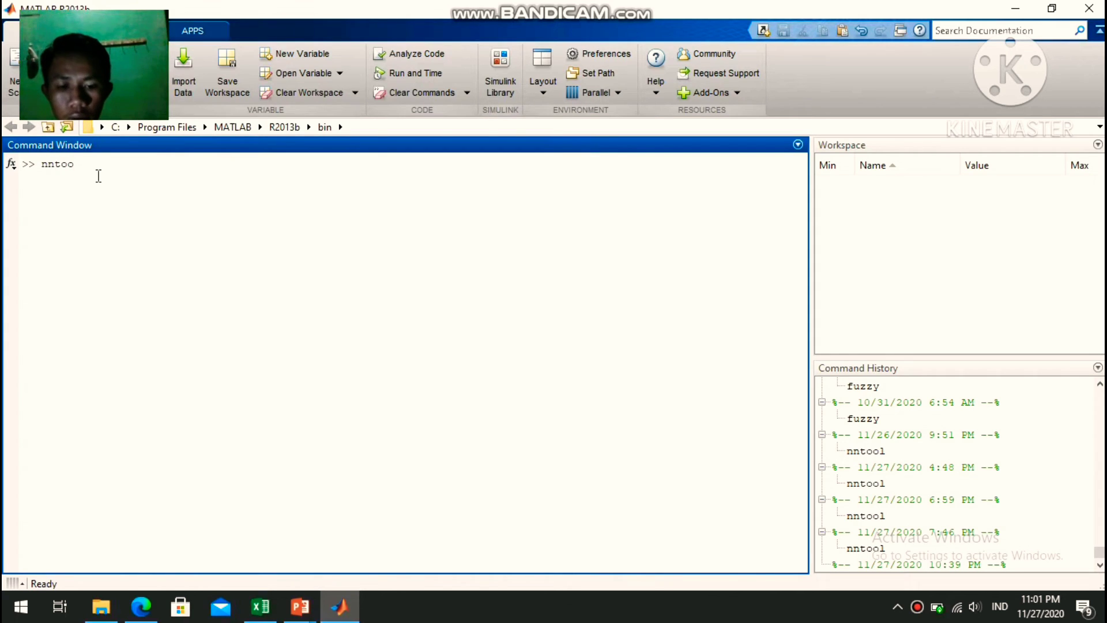
# Run the nntool command to open the Neural Network/Data Manager and move its window aside.
pyautogui.press('Return')
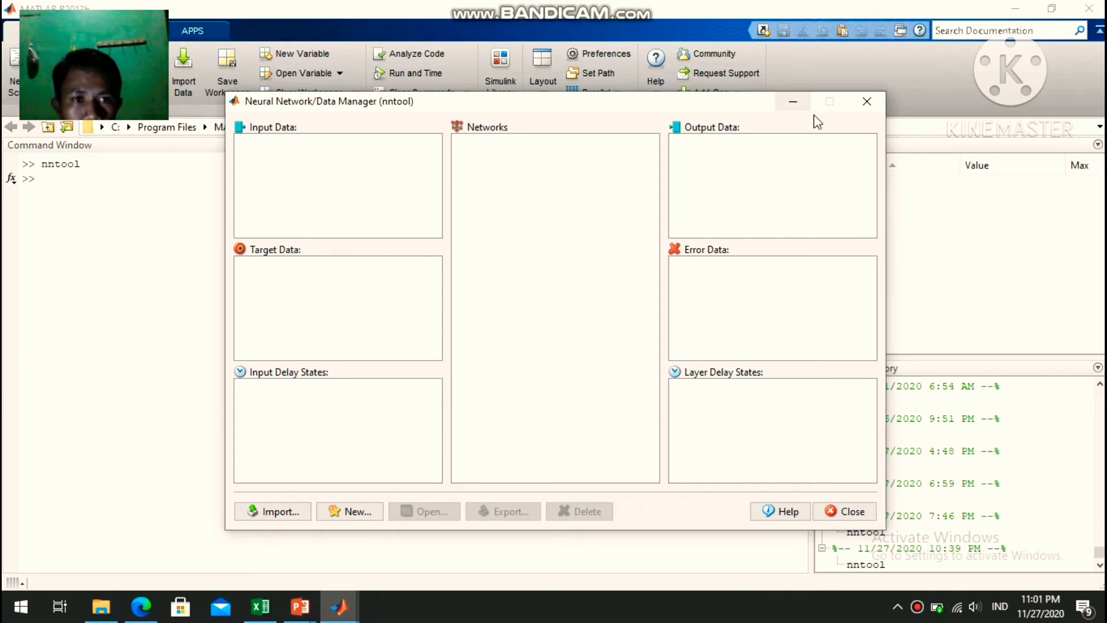
pyautogui.moveTo(724, 99); pyautogui.dragTo(621, 98)
# Create a new workspace variable named input.
pyautogui.click(864, 203)
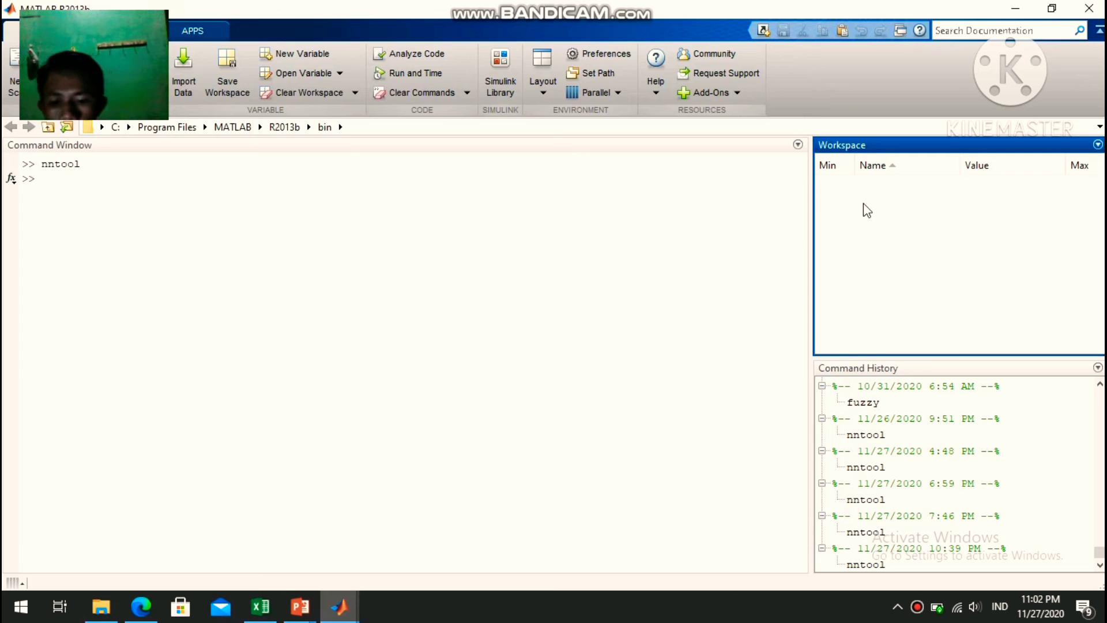
pyautogui.hotkey('ctrl', 'n')
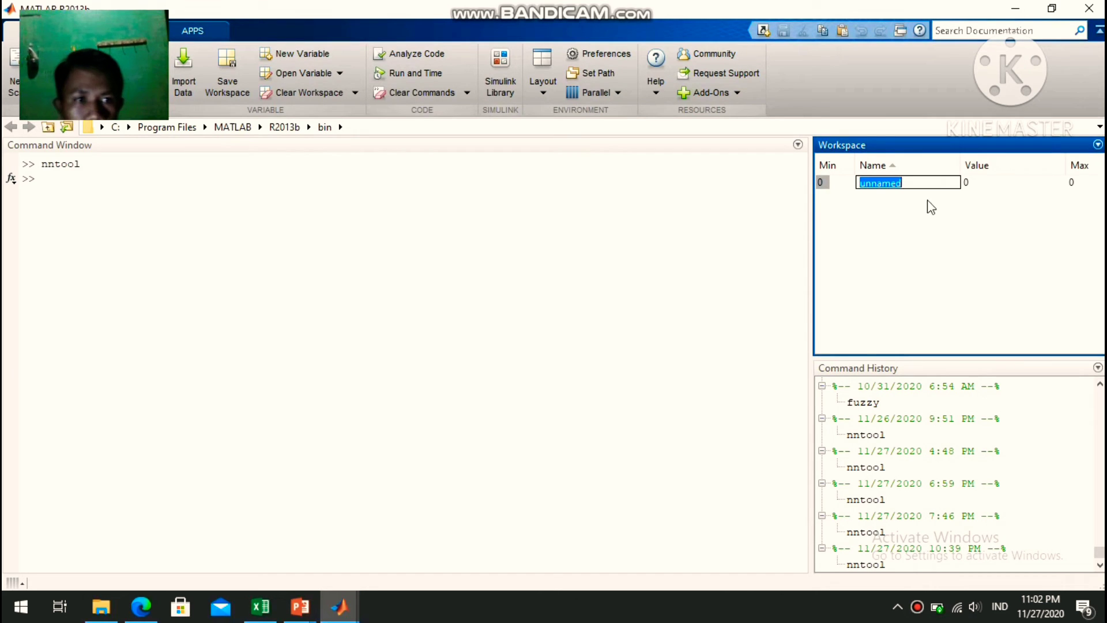
pyautogui.press('BackSpace')
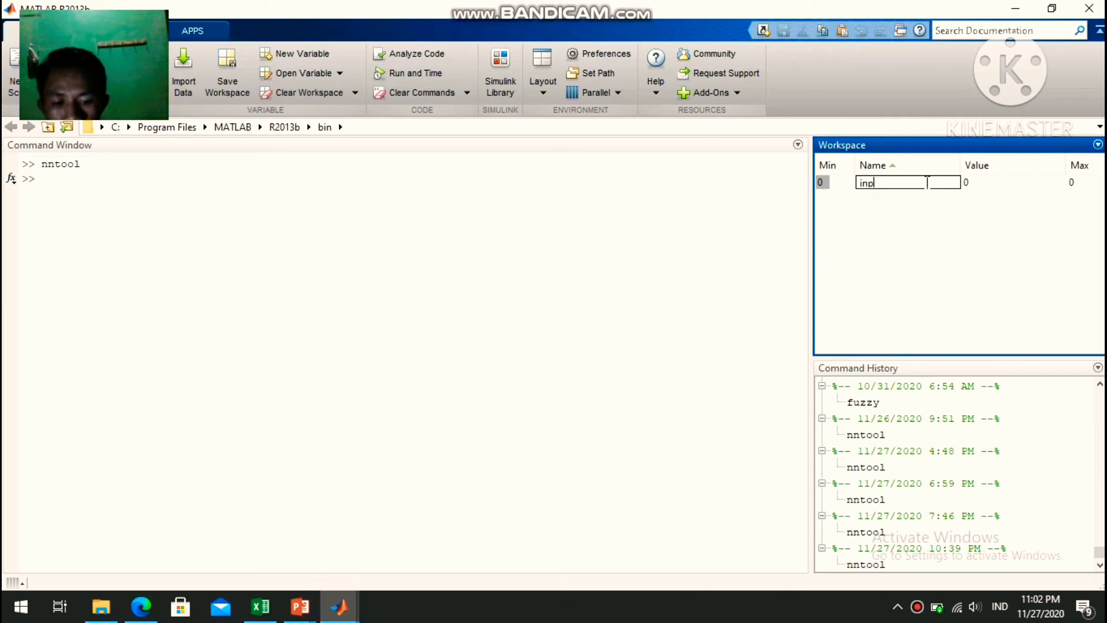
pyautogui.write('input')
pyautogui.press('Return')
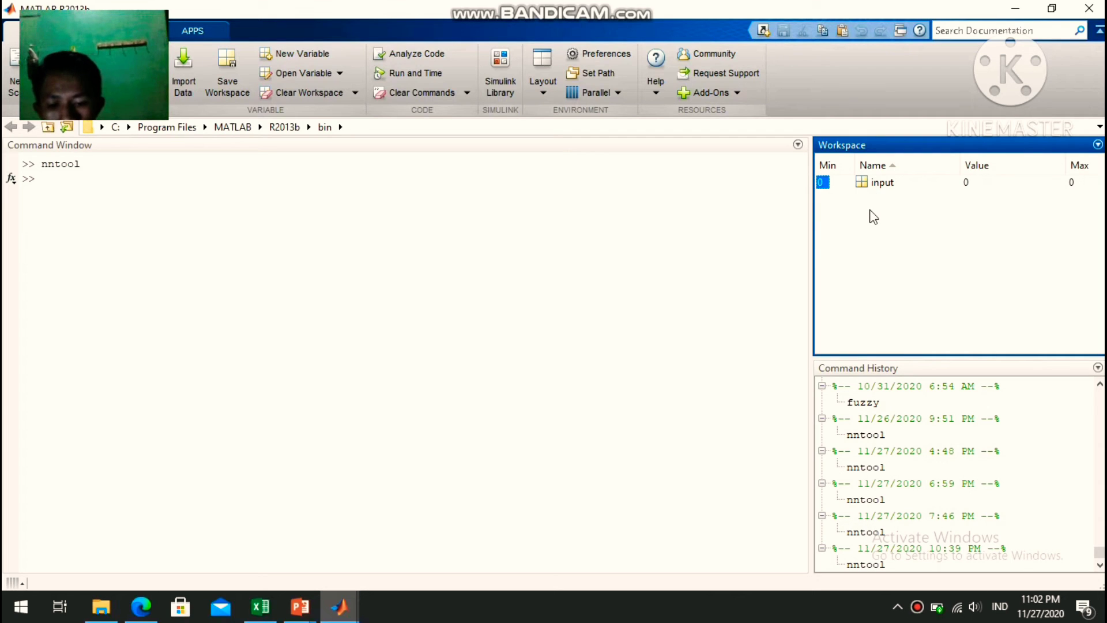
# Create a second workspace variable and name it target.
pyautogui.hotkey('ctrl', 'n')
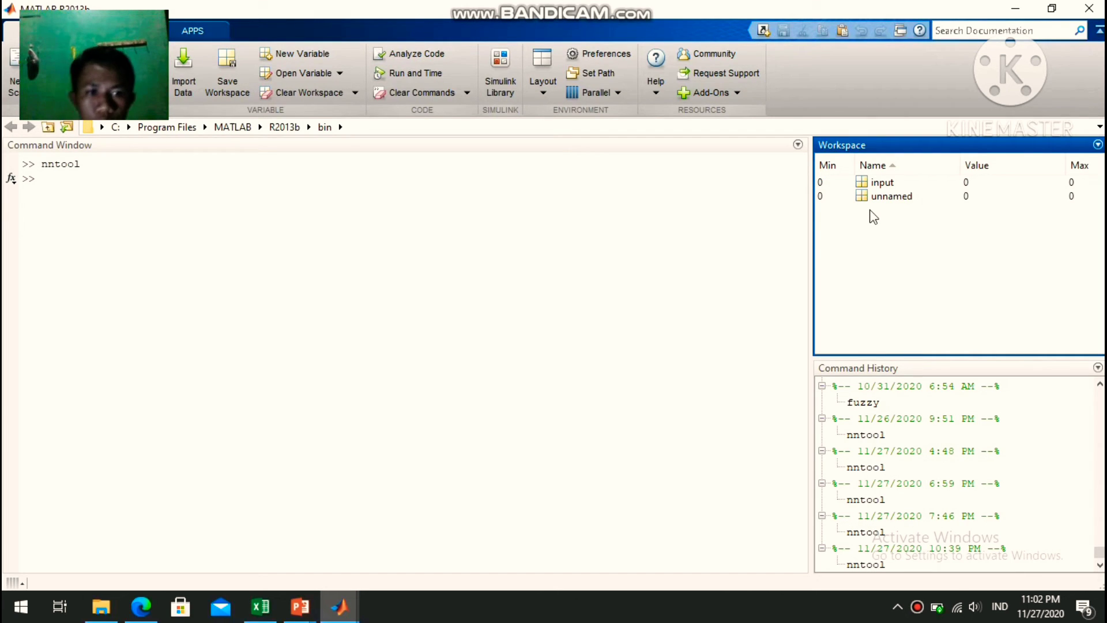
pyautogui.click(885, 198)
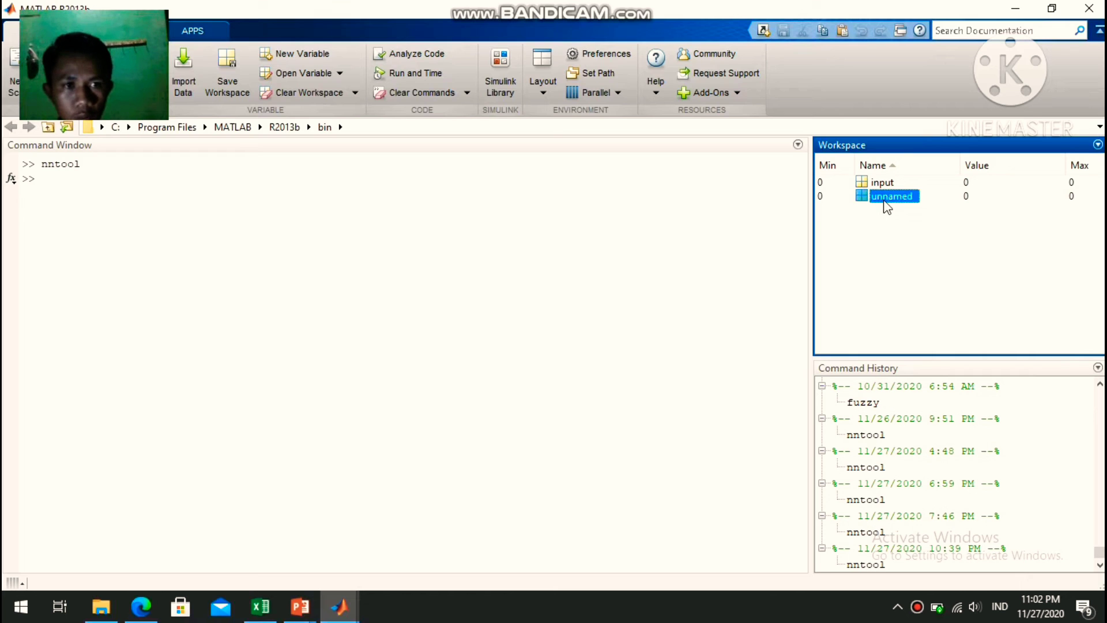
pyautogui.rightClick(885, 203)
pyautogui.click(951, 318)
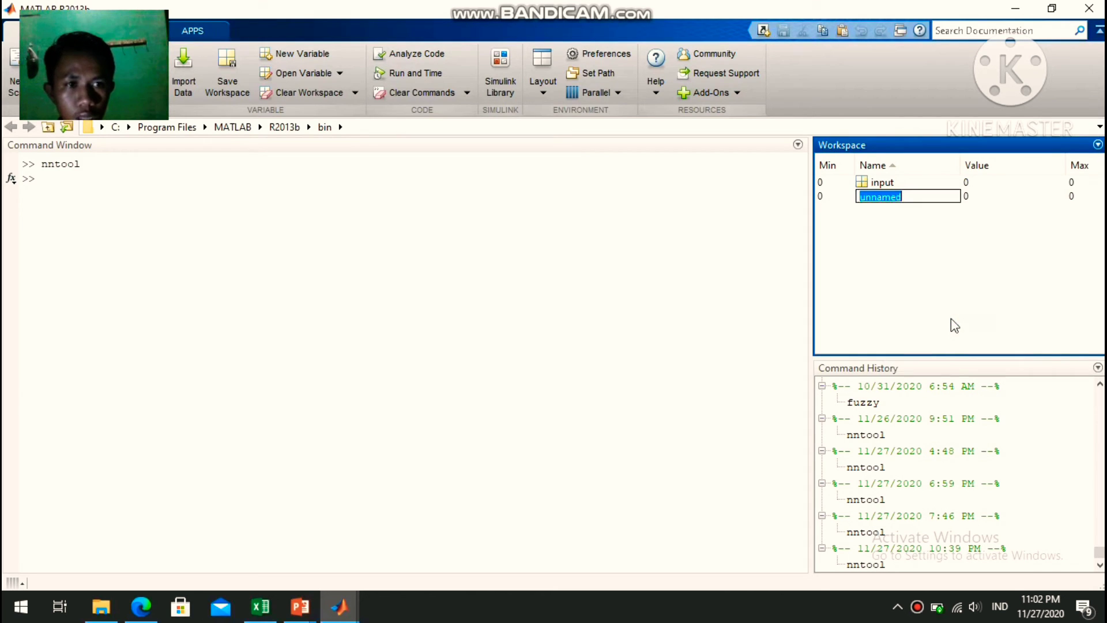
pyautogui.press('BackSpace')
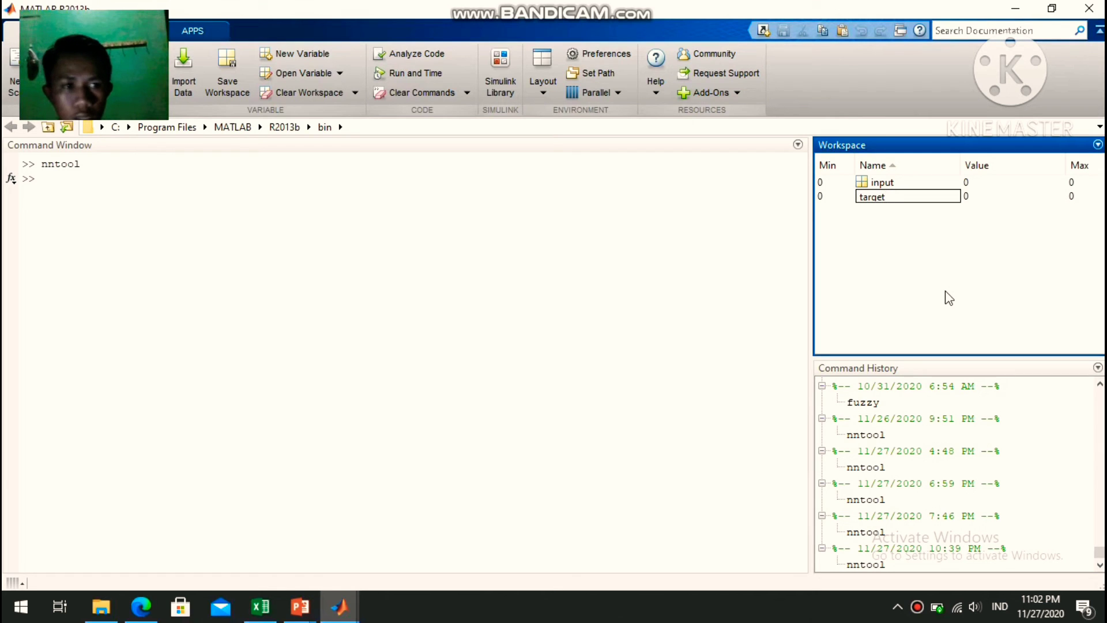
pyautogui.press('Return')
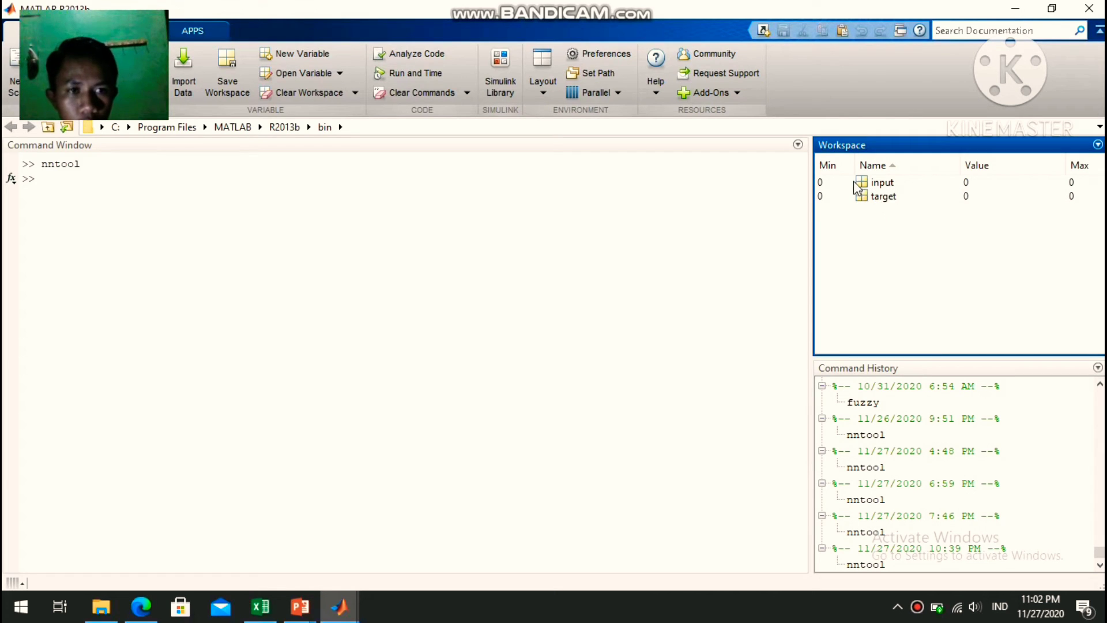
# Open the input variable for editing, then switch to the jst workbook in Excel and copy the senin-to-minggu values in M4:AJ10.
pyautogui.click(865, 188)
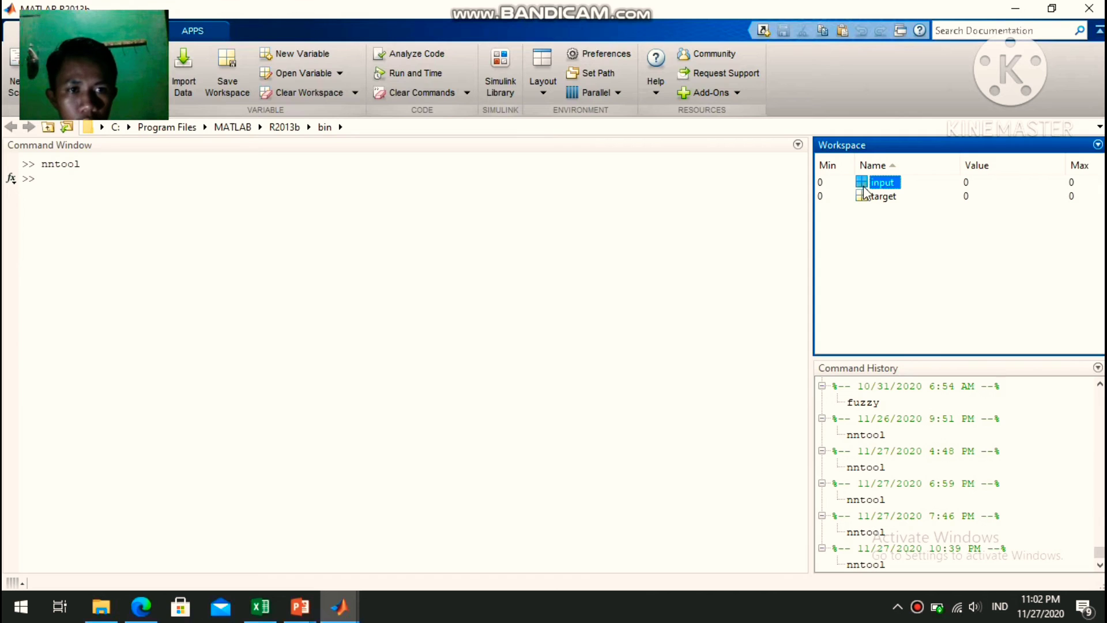
pyautogui.doubleClick(865, 190)
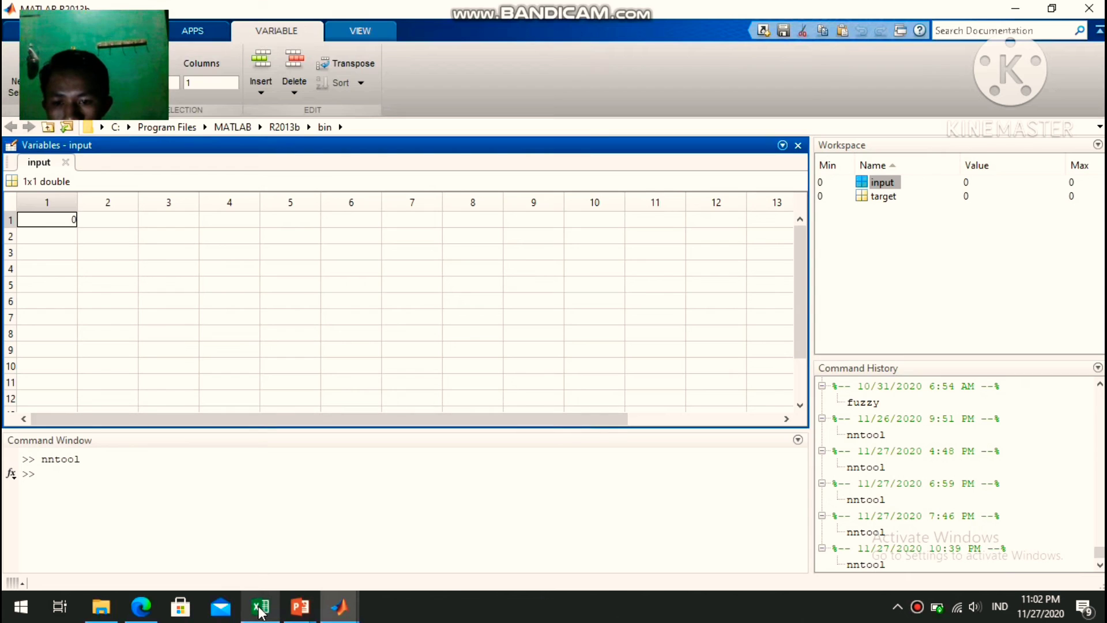
pyautogui.moveTo(259, 608)
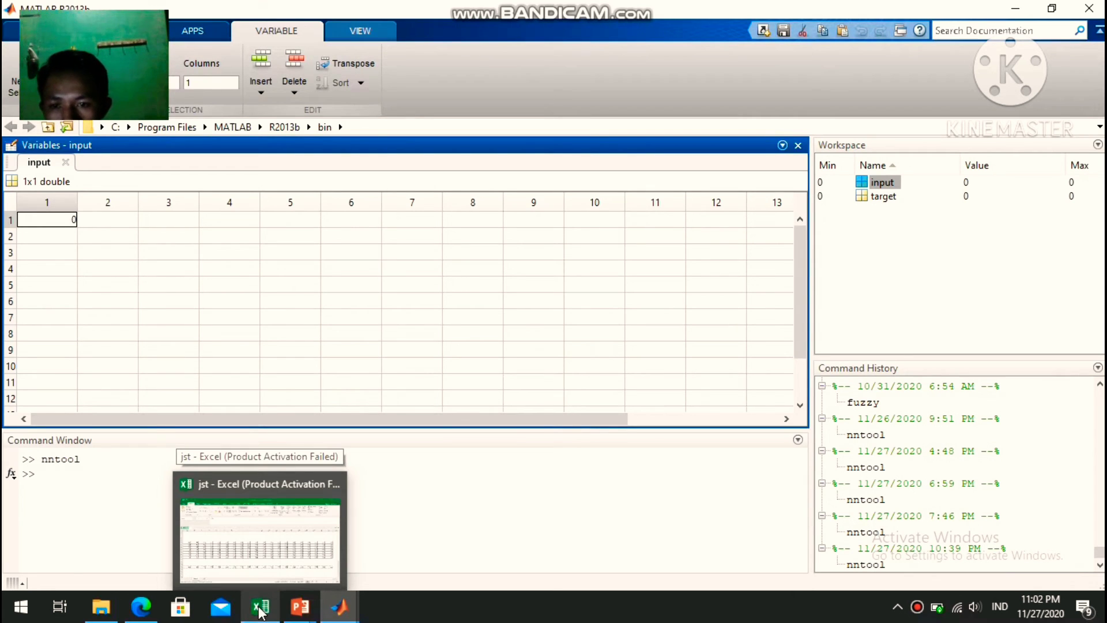
pyautogui.click(258, 549)
pyautogui.click(240, 504)
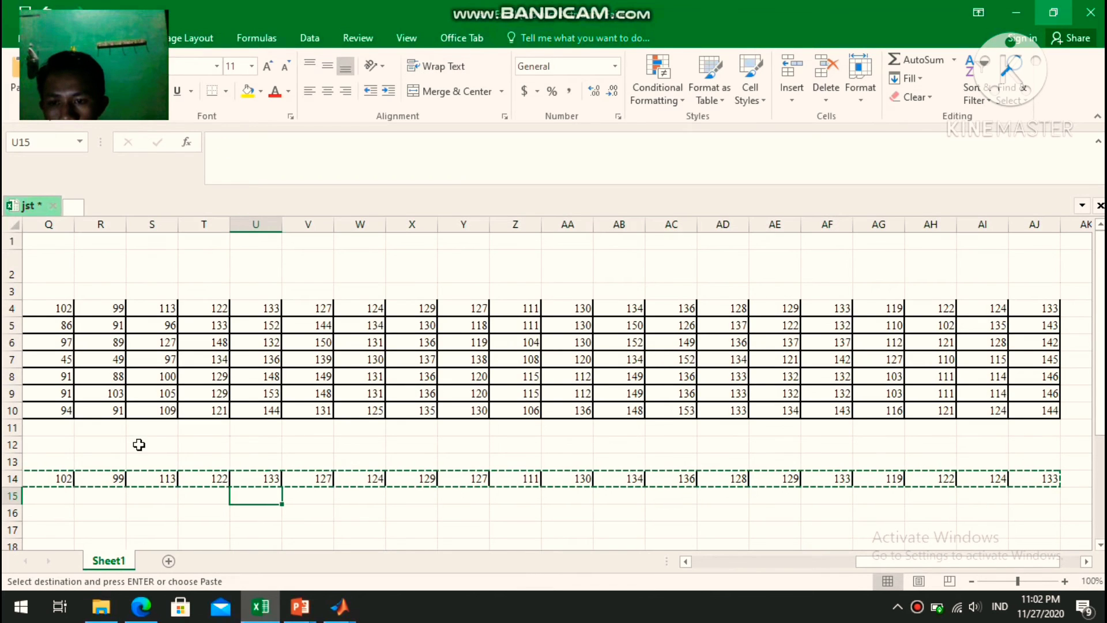
pyautogui.moveTo(873, 562); pyautogui.dragTo(811, 562)
pyautogui.click(172, 309)
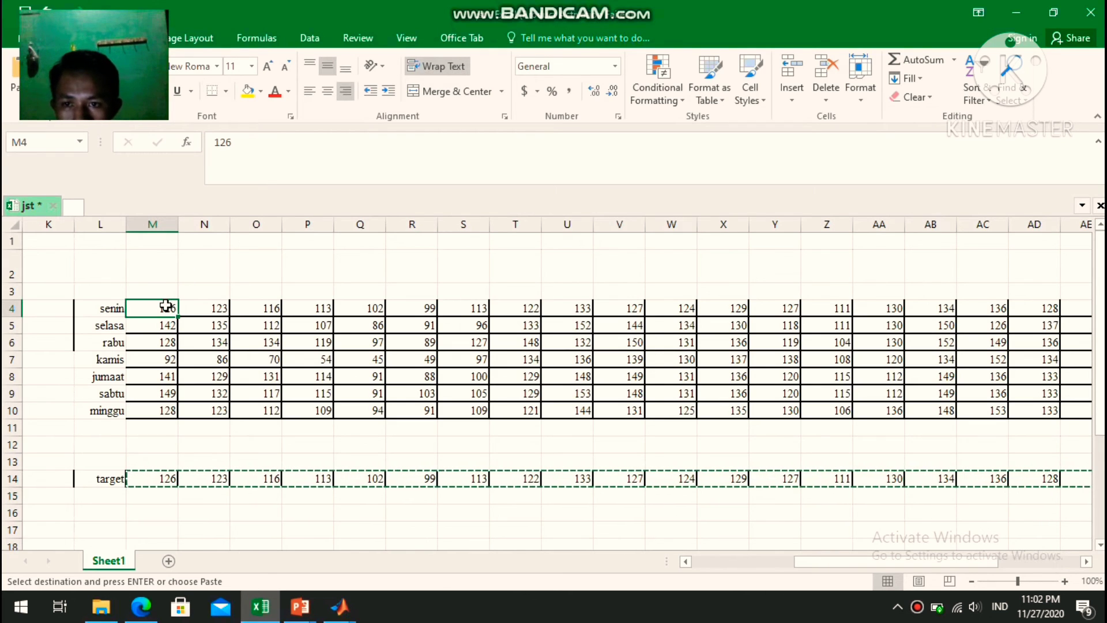
pyautogui.moveTo(168, 306); pyautogui.dragTo(1048, 410)
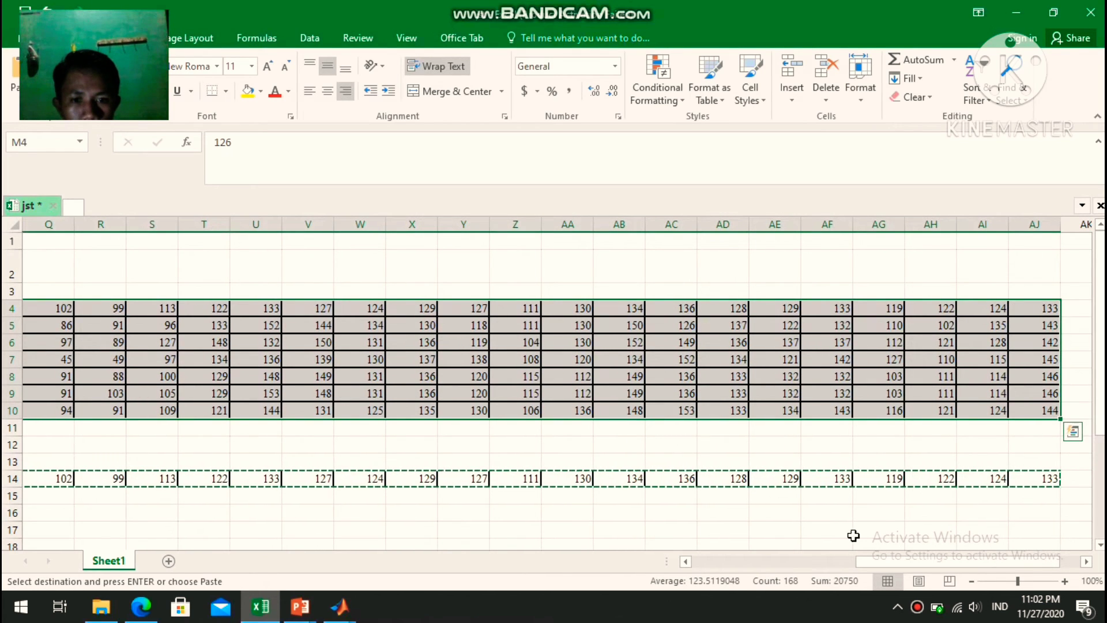
pyautogui.hotkey('ctrl', 'c')
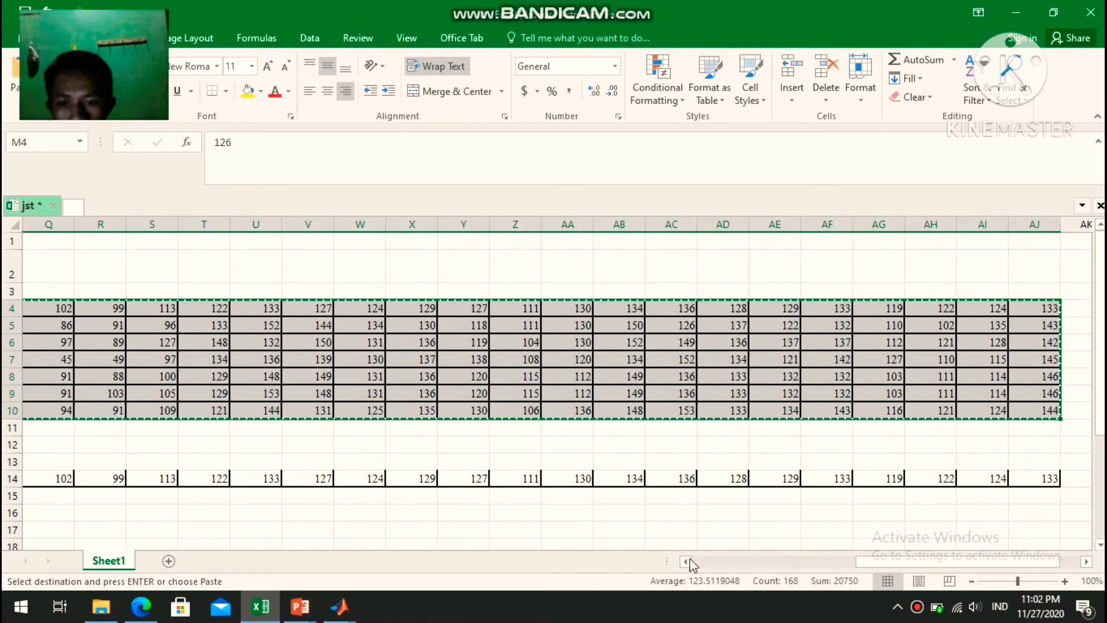
# Switch back to MATLAB and paste the copied Excel data into the input variable from its first cell.
pyautogui.moveTo(339, 606)
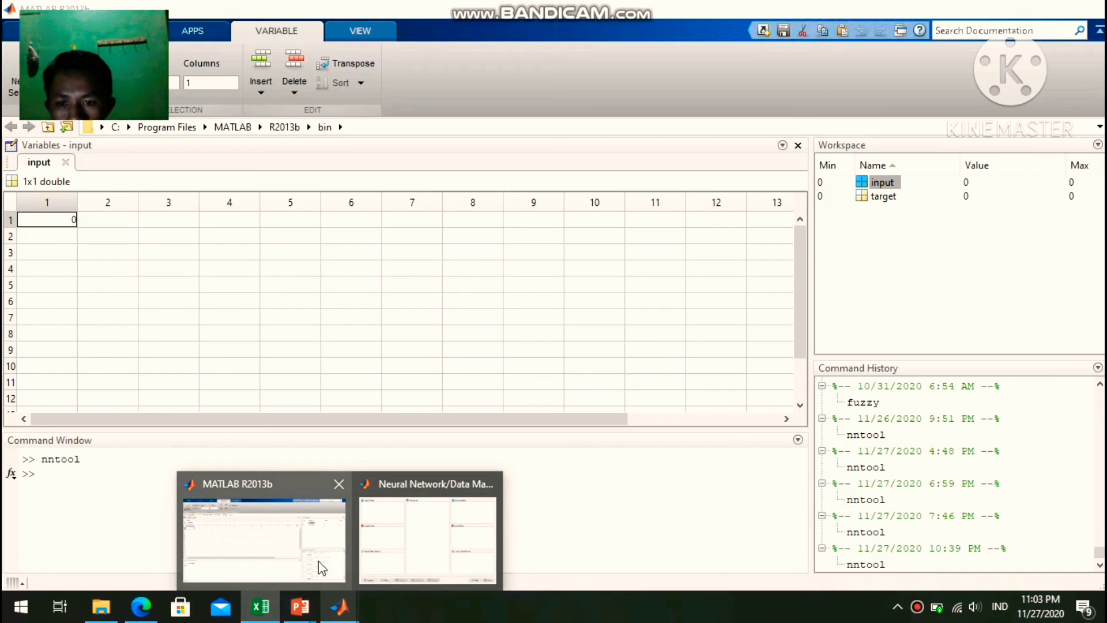
pyautogui.click(322, 569)
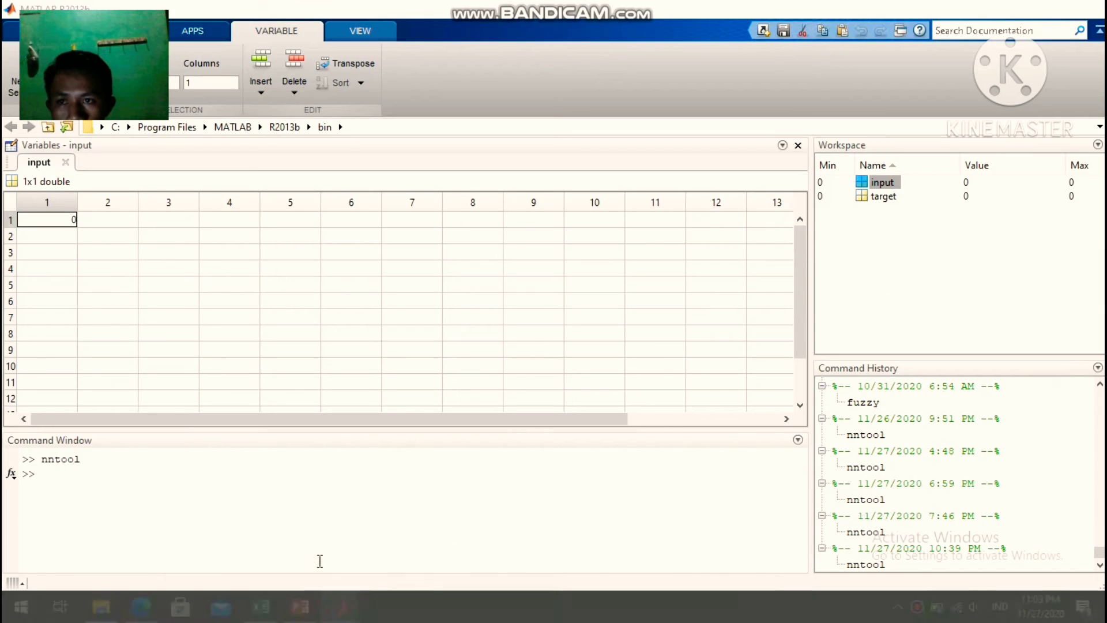
pyautogui.rightClick(60, 225)
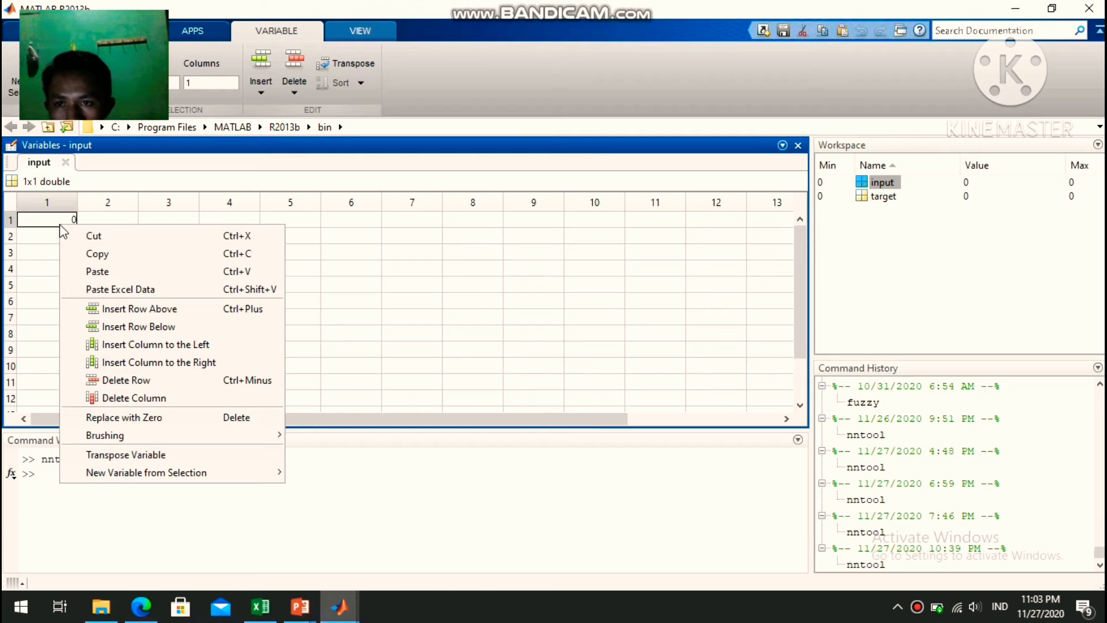
pyautogui.click(134, 290)
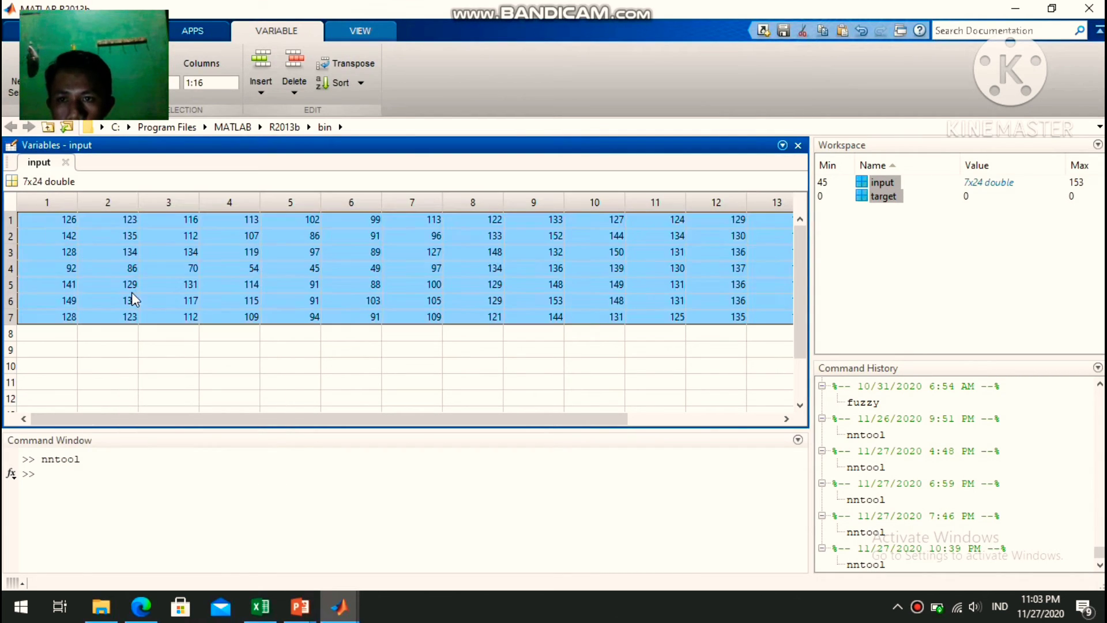
# Open the target variable for editing, then switch to Excel and copy the target row values in M14:AJ14.
pyautogui.click(867, 201)
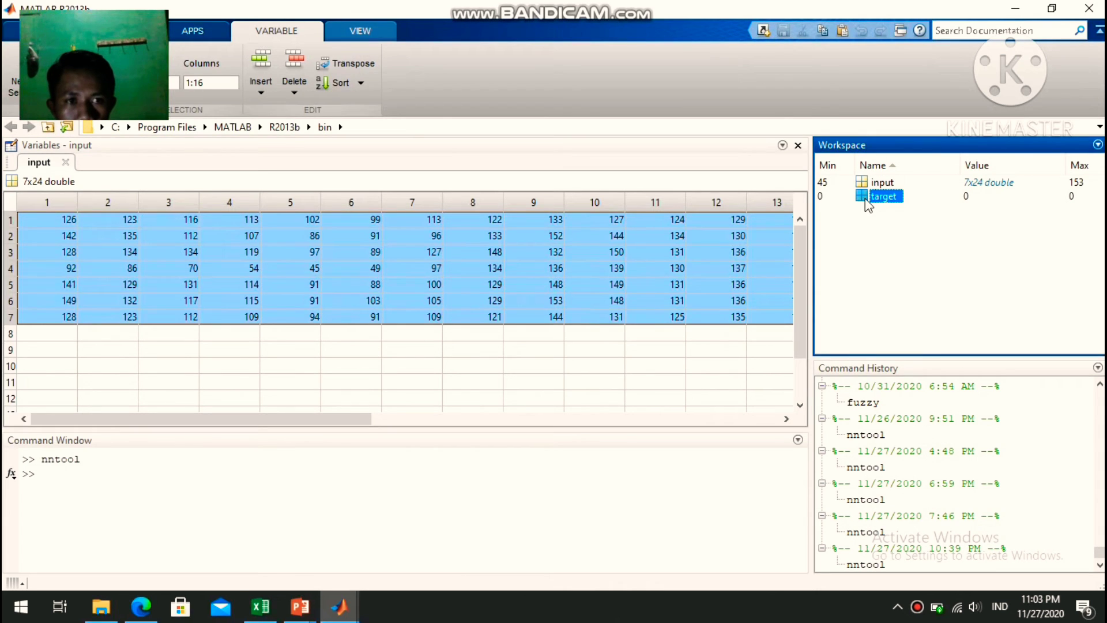
pyautogui.doubleClick(867, 199)
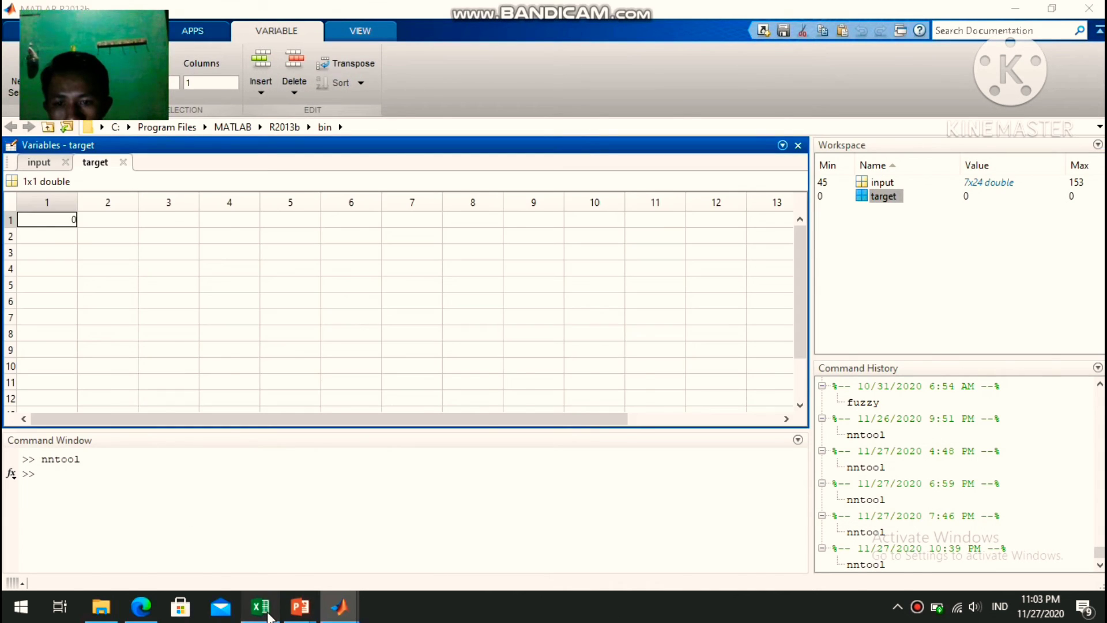
pyautogui.click(268, 617)
pyautogui.hscroll(-5, 914, 566)
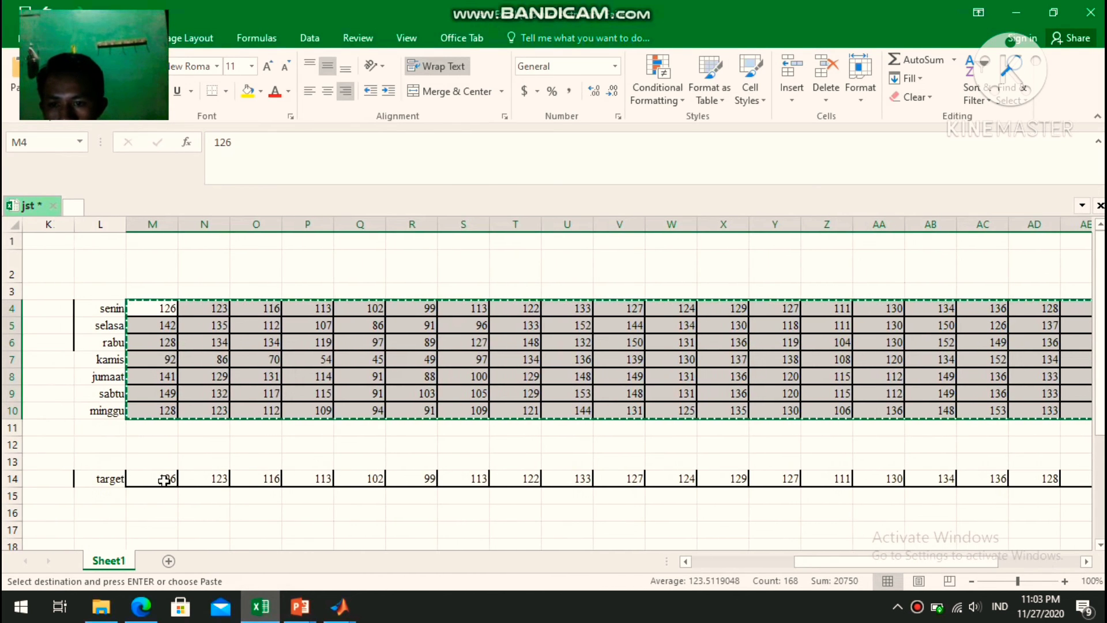
pyautogui.moveTo(162, 478); pyautogui.dragTo(1002, 481)
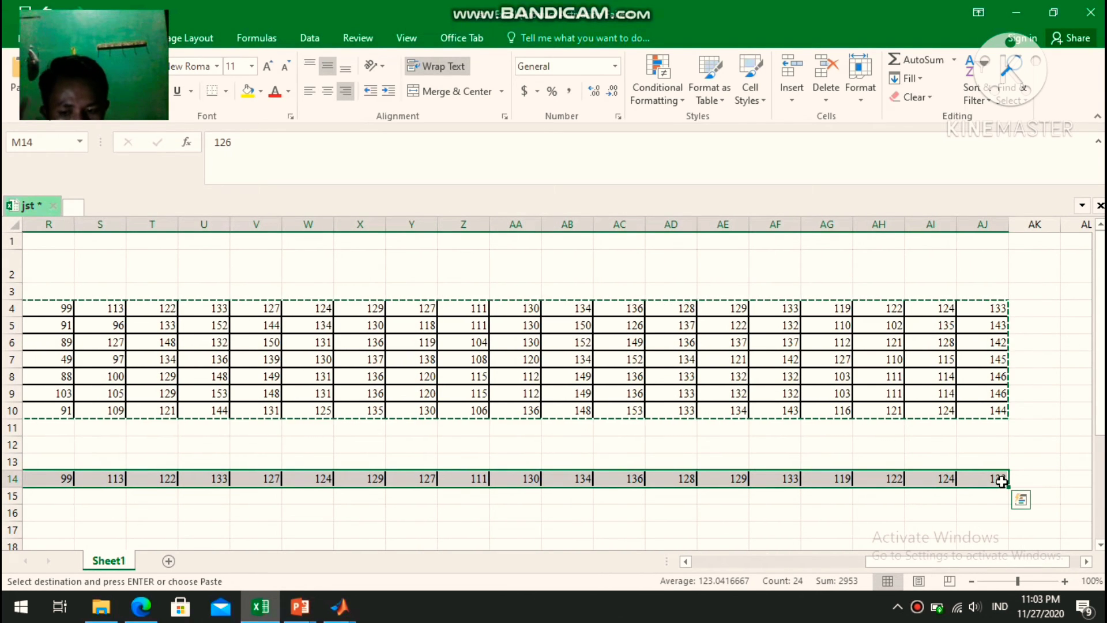
pyautogui.hotkey('ctrl', 'c')
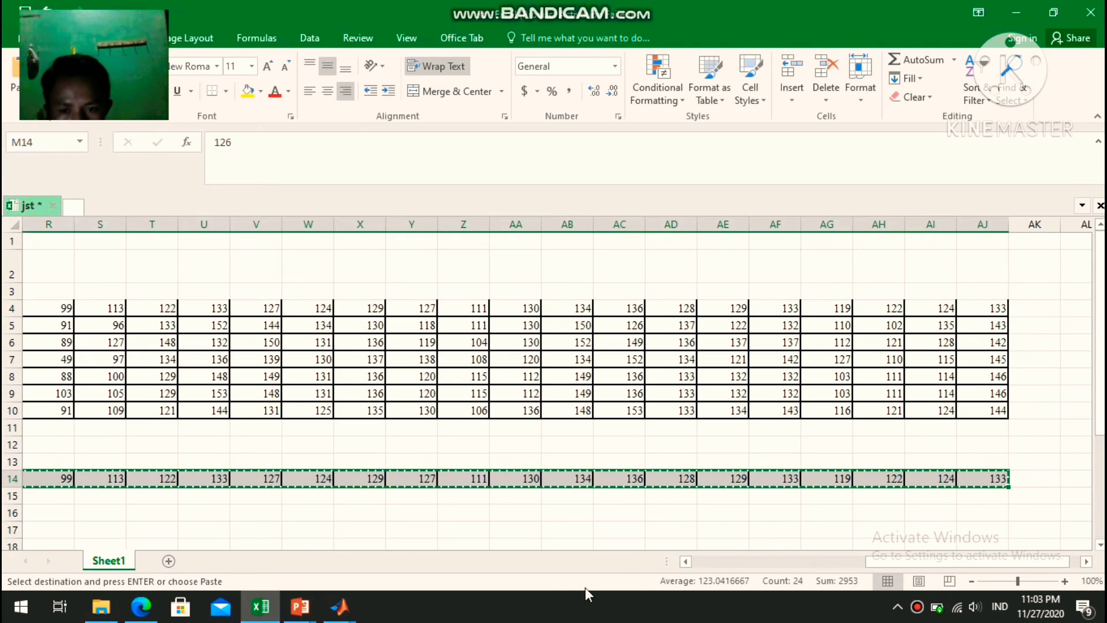
# Return to MATLAB and paste the copied Excel row into the target variable from its first cell.
pyautogui.moveTo(349, 612)
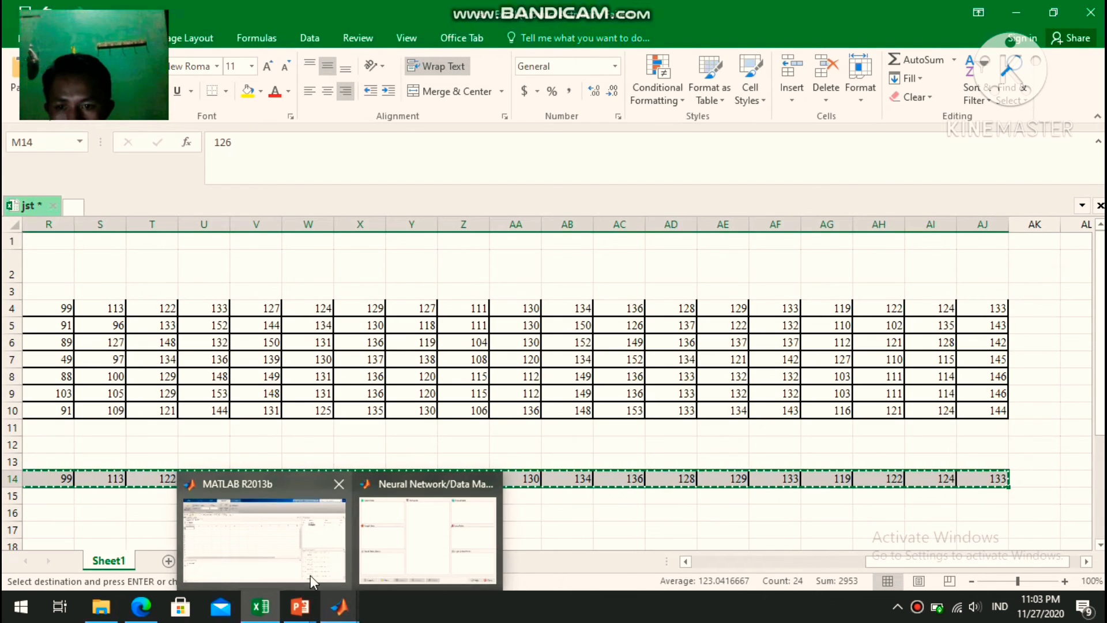
pyautogui.click(310, 575)
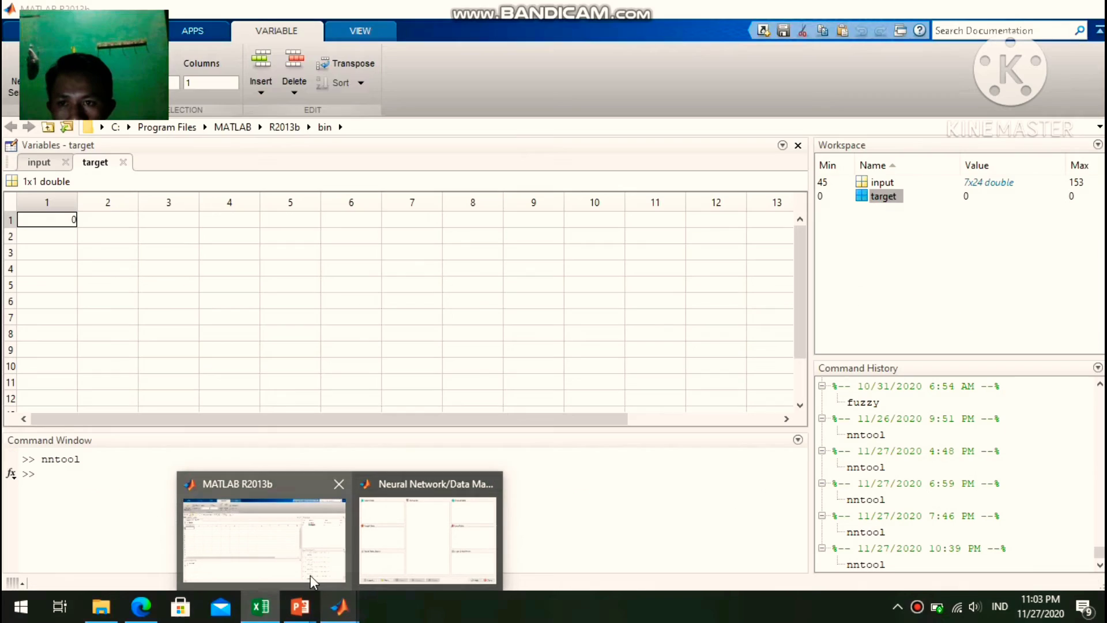
pyautogui.rightClick(71, 229)
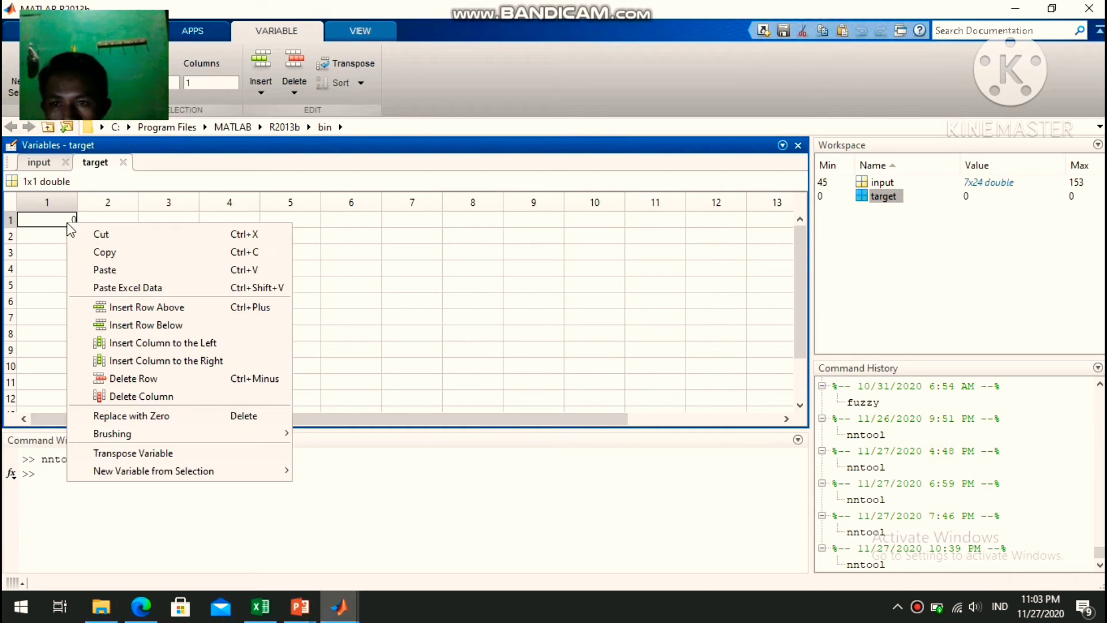
pyautogui.click(125, 290)
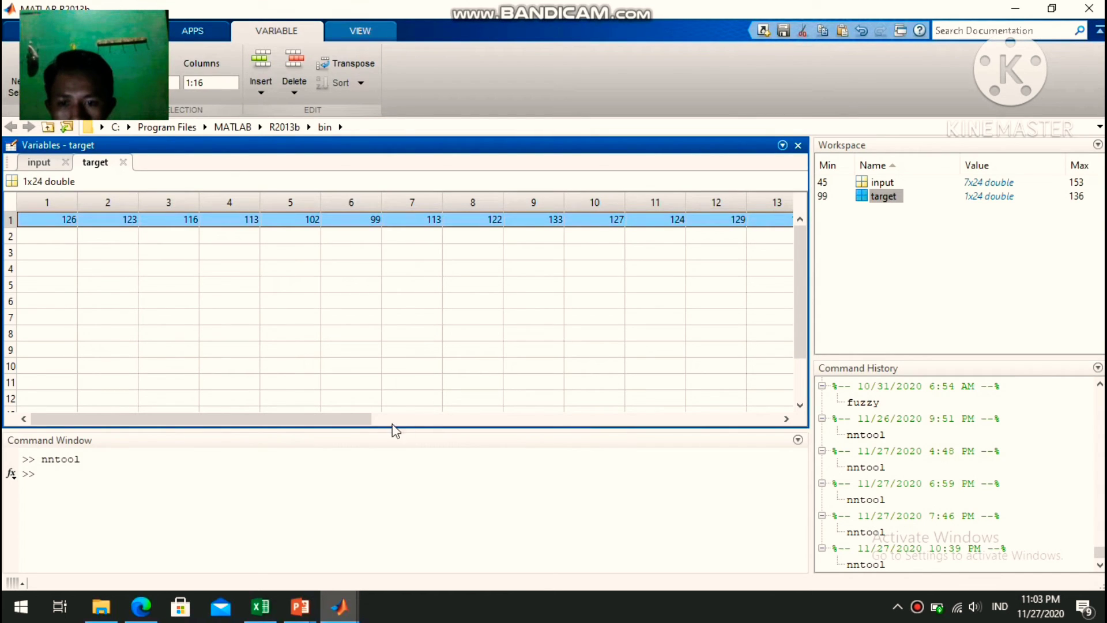
# Import the workspace variable input into the Neural Network/Data Manager as Input Data.
pyautogui.moveTo(340, 605)
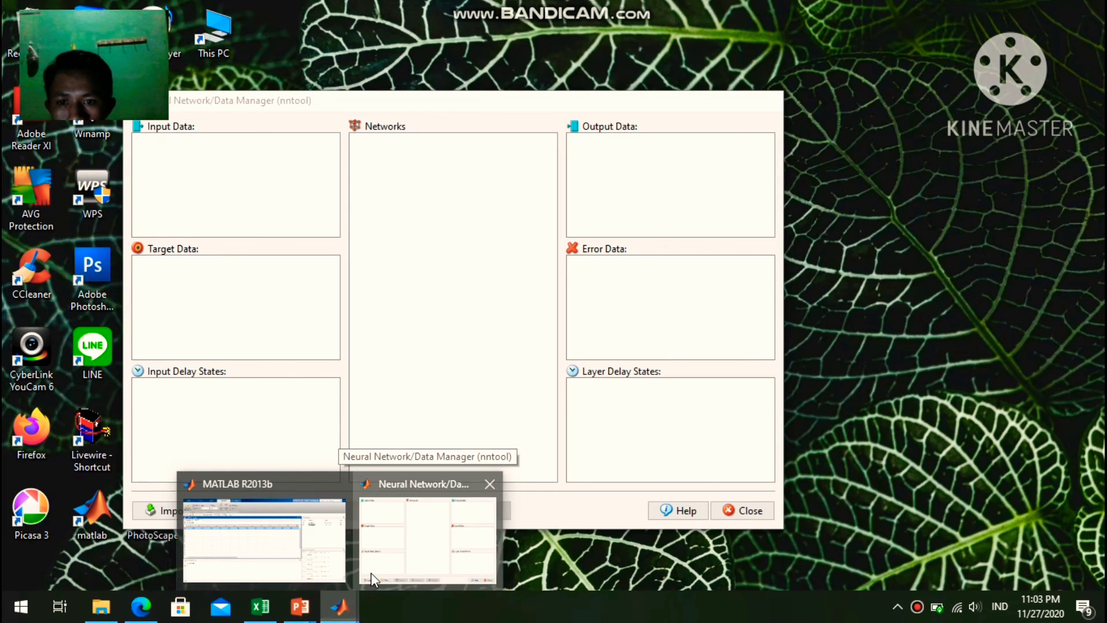
pyautogui.click(372, 573)
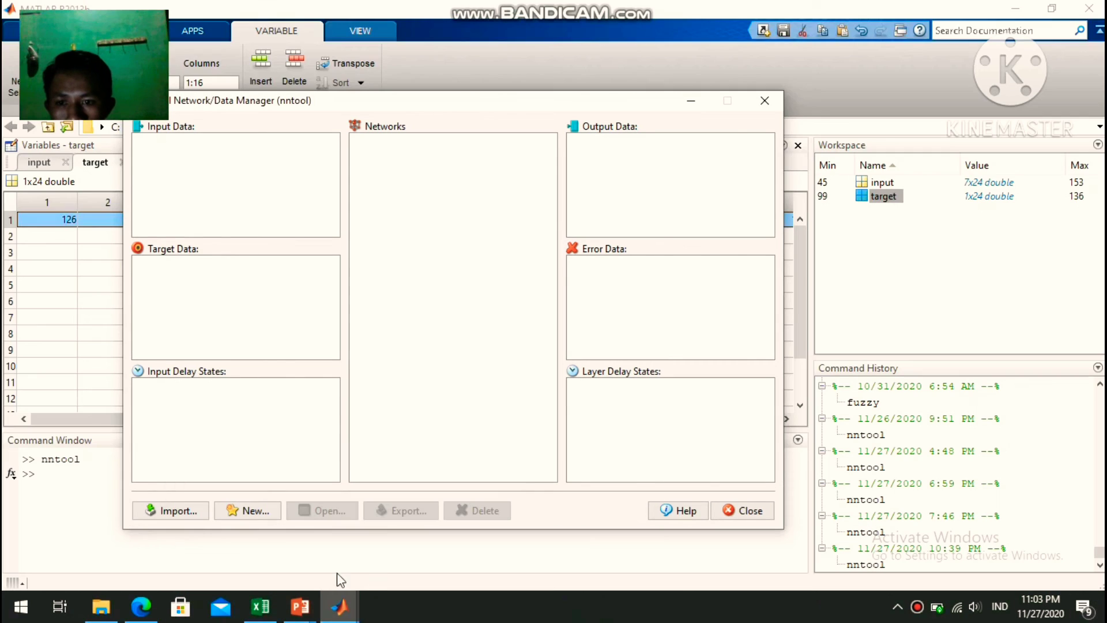
pyautogui.click(168, 511)
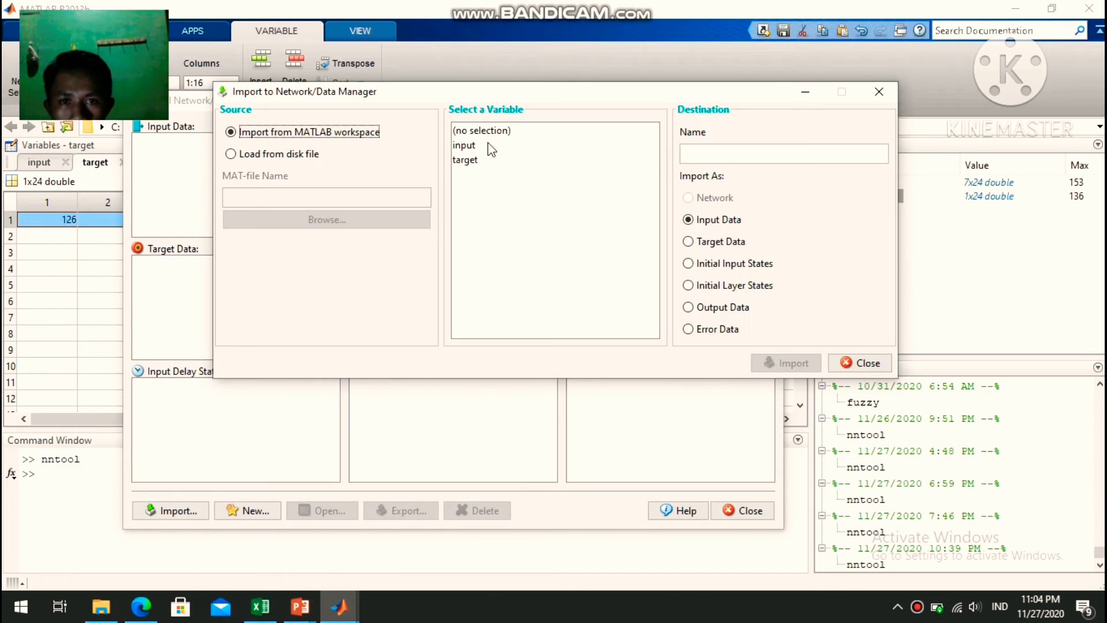
pyautogui.click(488, 145)
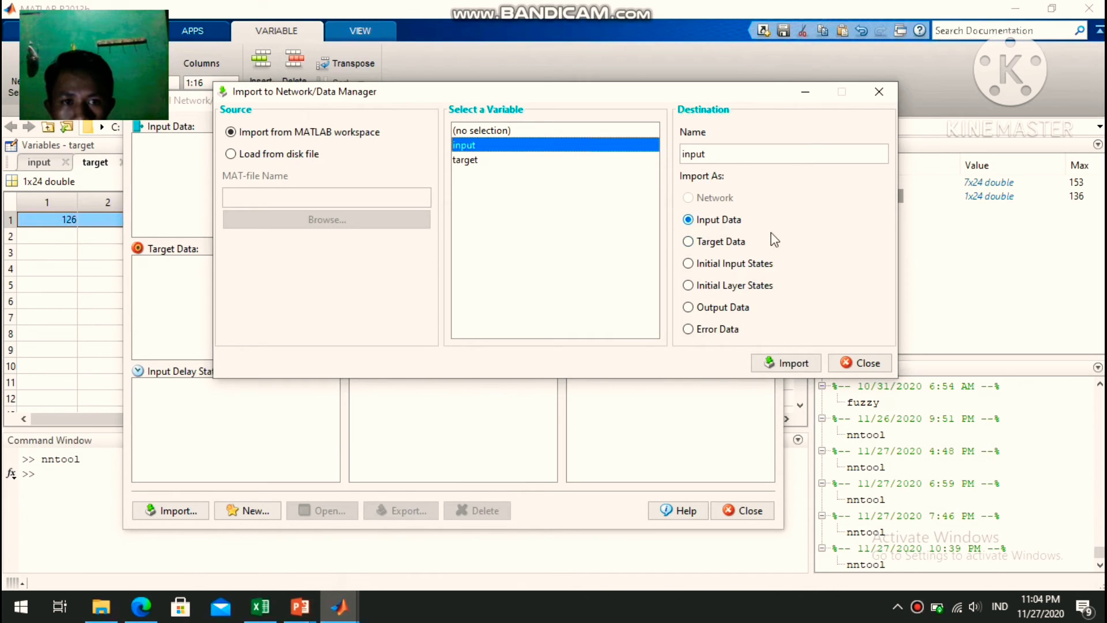
pyautogui.click(776, 362)
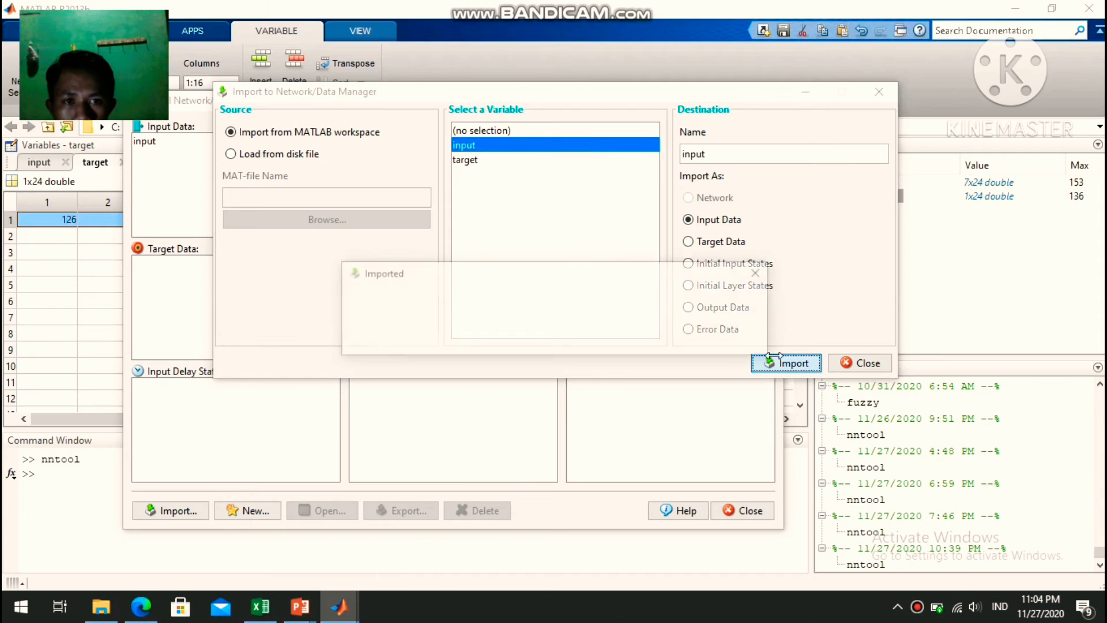
# Import the workspace variable target into the Network/Data Manager as Target Data, and put the import dialog away.
pyautogui.click(746, 338)
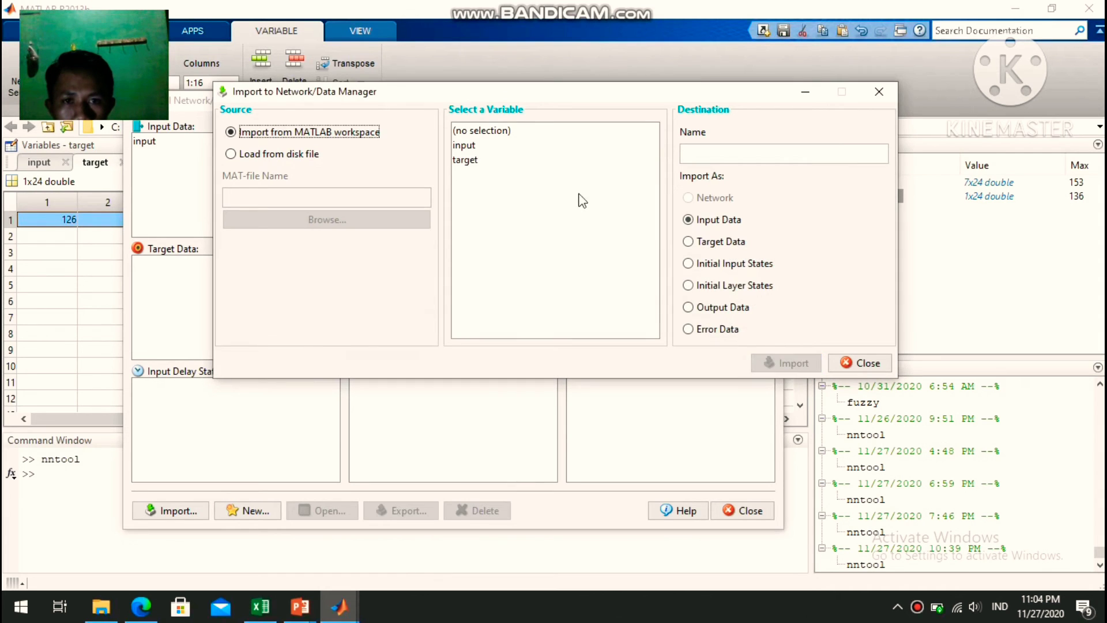
pyautogui.click(572, 160)
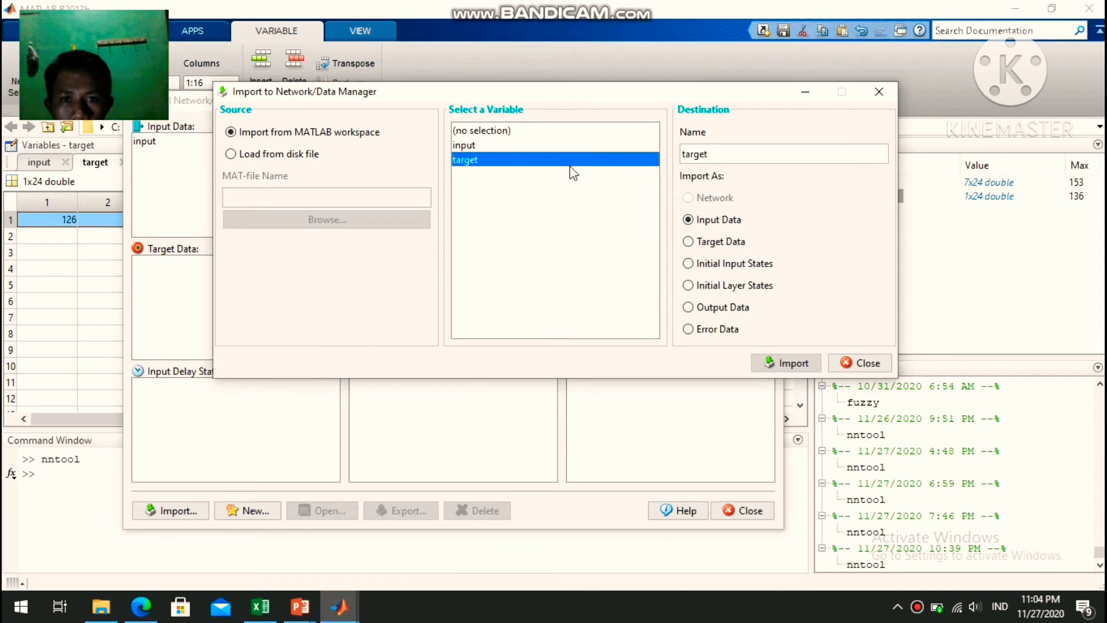
pyautogui.click(691, 242)
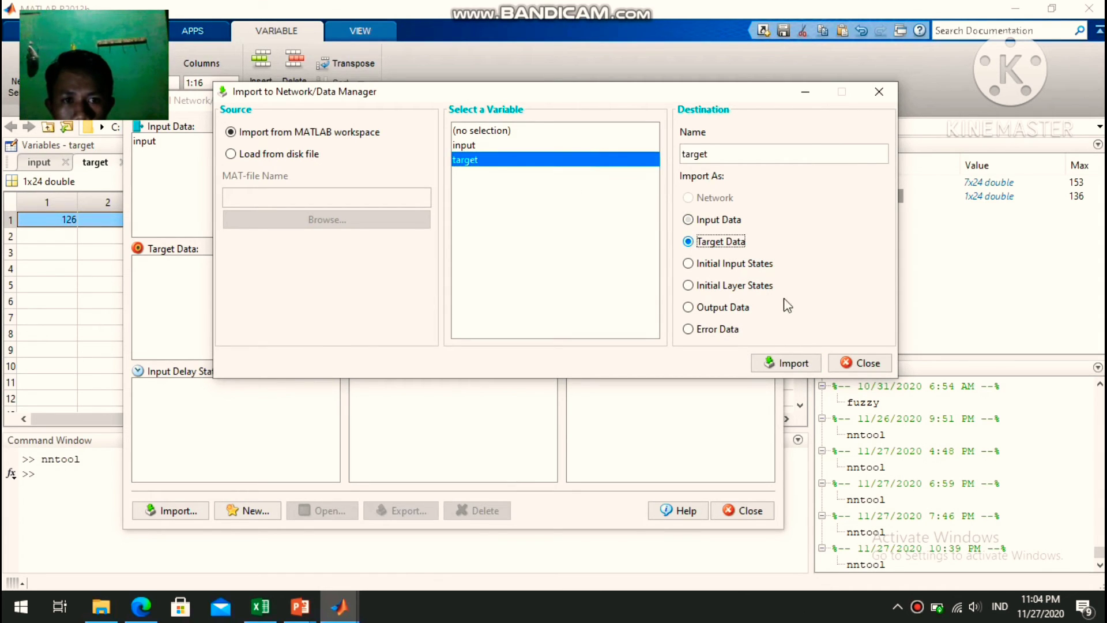
pyautogui.click(802, 363)
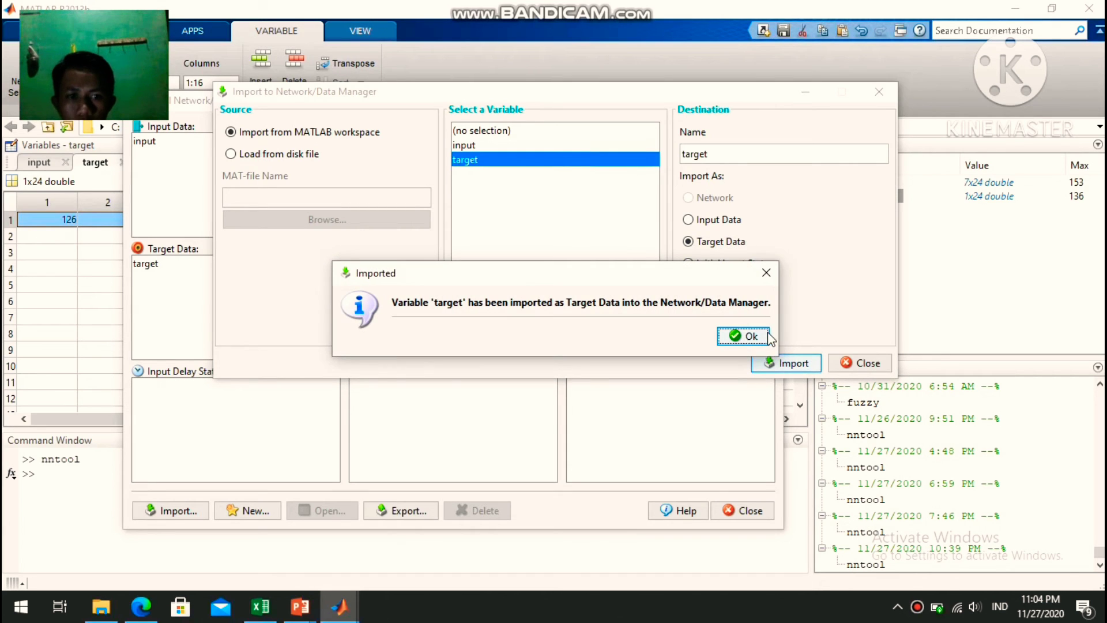
pyautogui.click(768, 338)
pyautogui.click(807, 91)
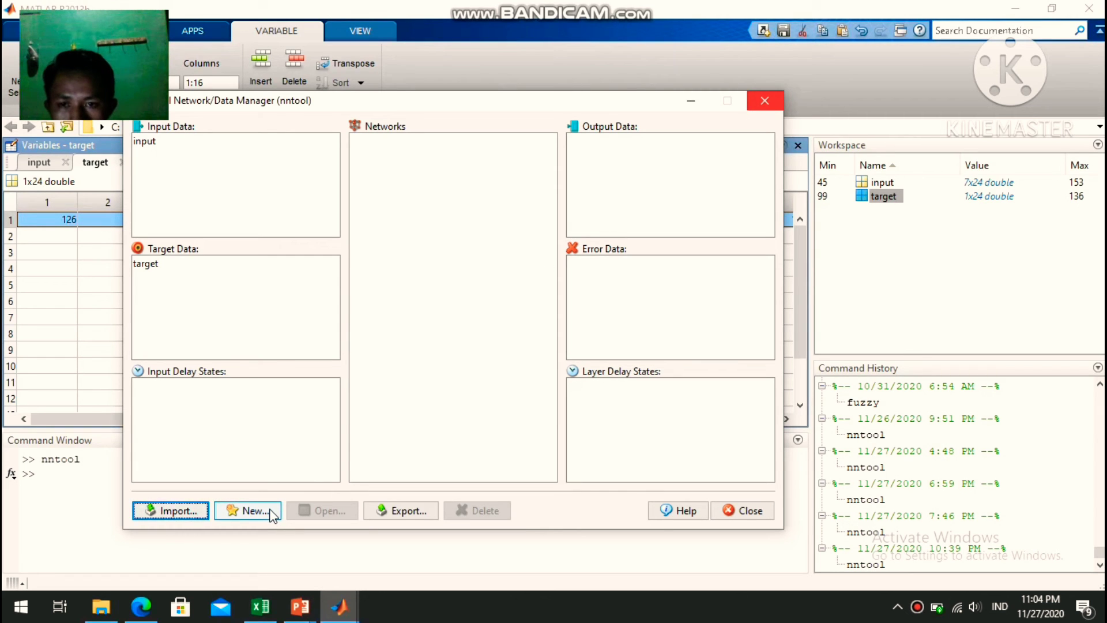
# Start a new feed-forward backprop network with input as its input data and target as its target data.
pyautogui.click(247, 511)
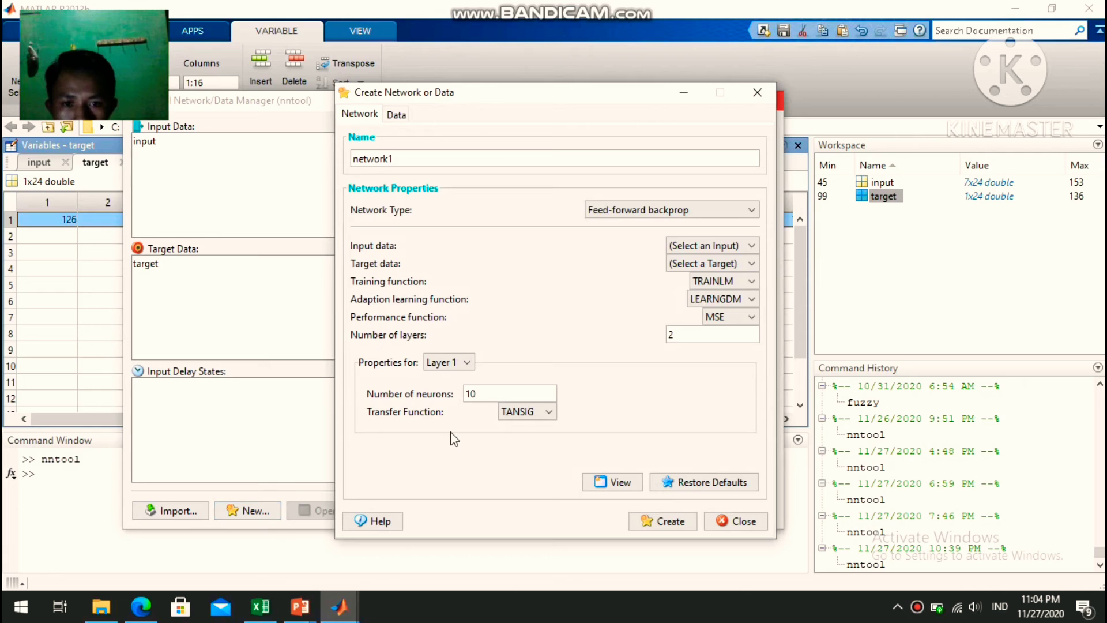
pyautogui.click(737, 251)
pyautogui.click(718, 272)
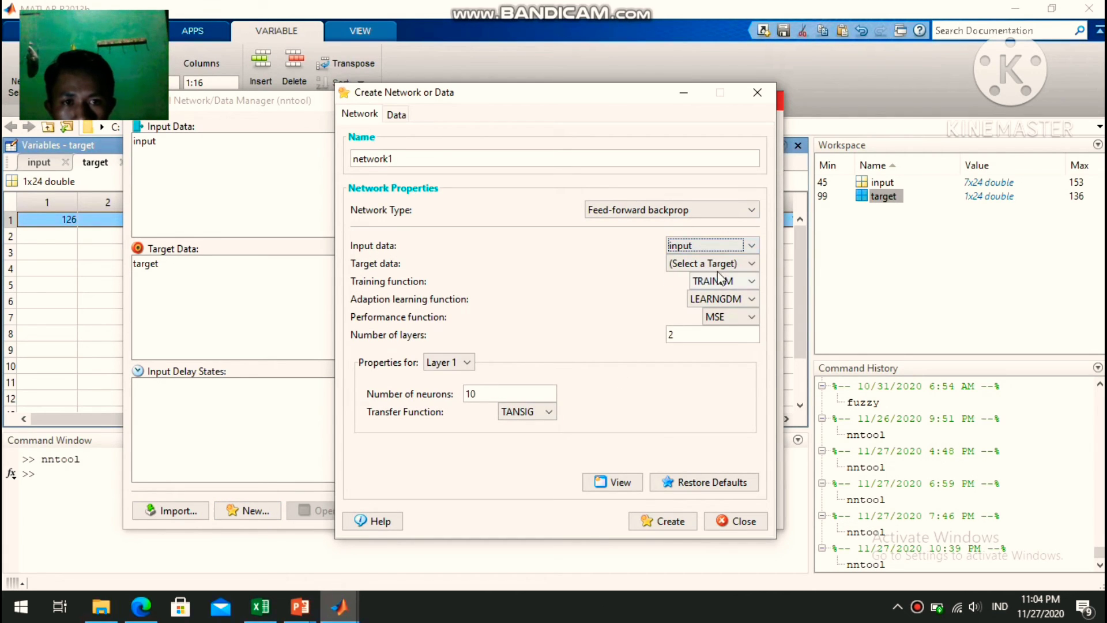
pyautogui.click(732, 264)
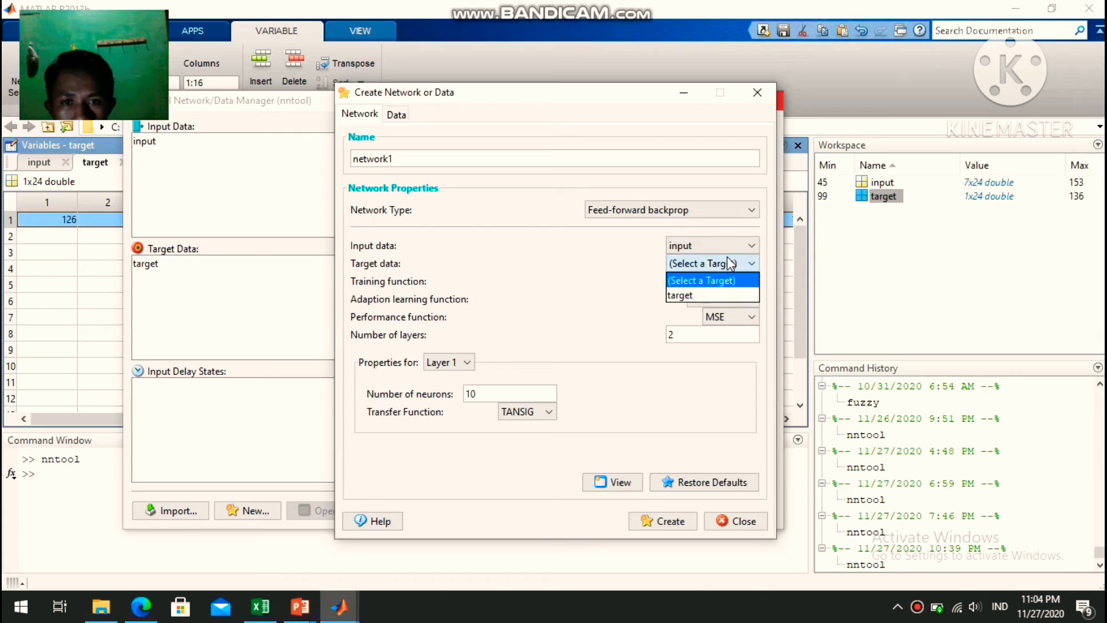
pyautogui.click(711, 296)
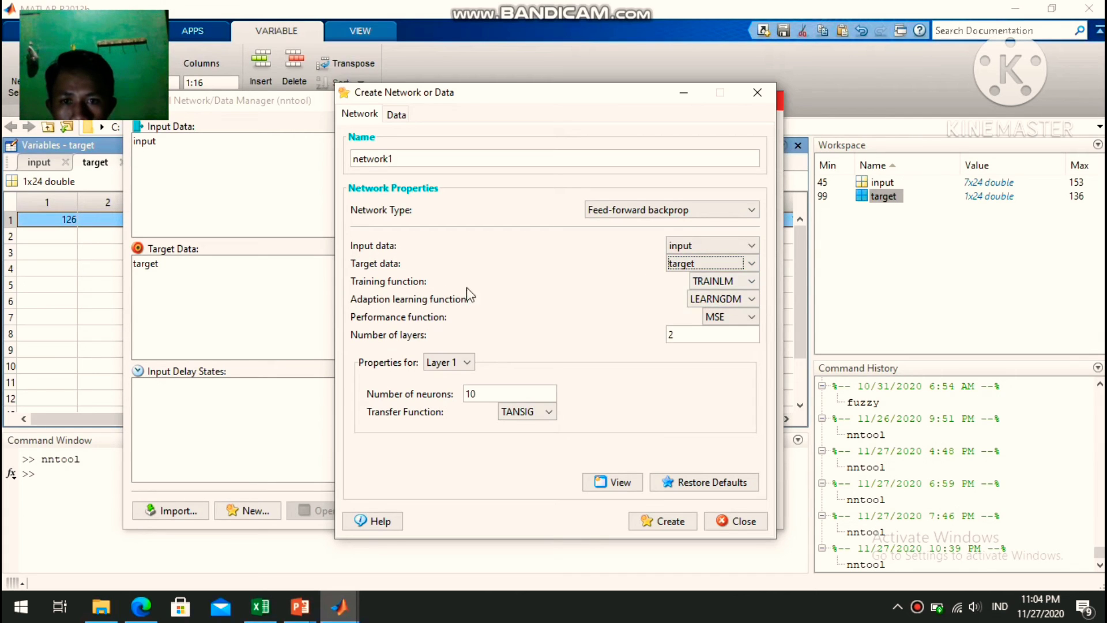
# Keep TRAINLM as the training function and create the network as network1.
pyautogui.click(749, 283)
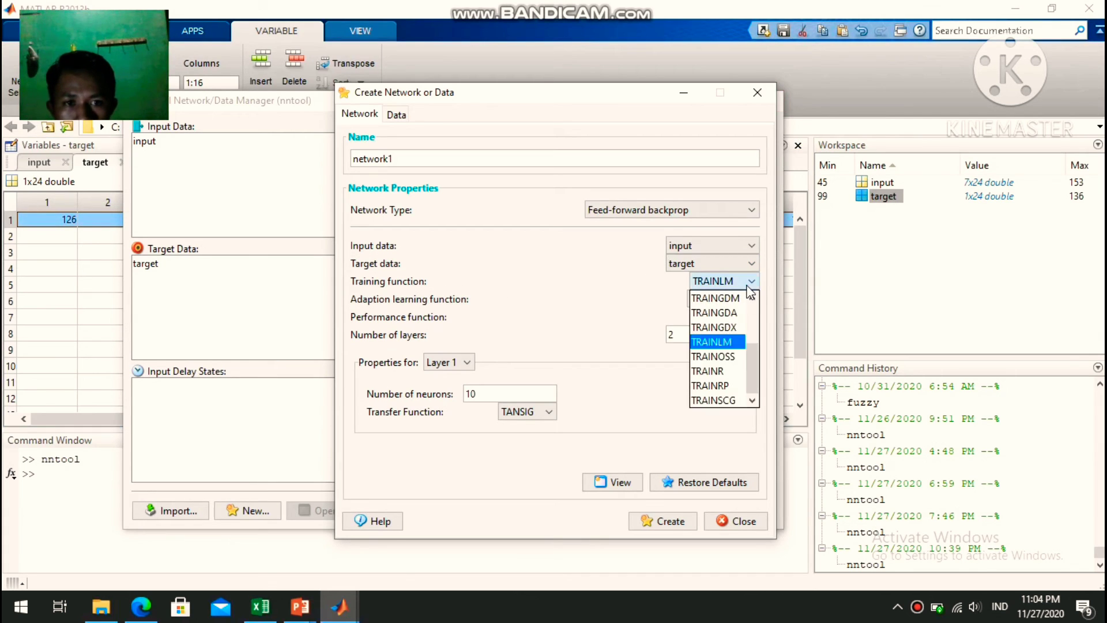
pyautogui.click(751, 282)
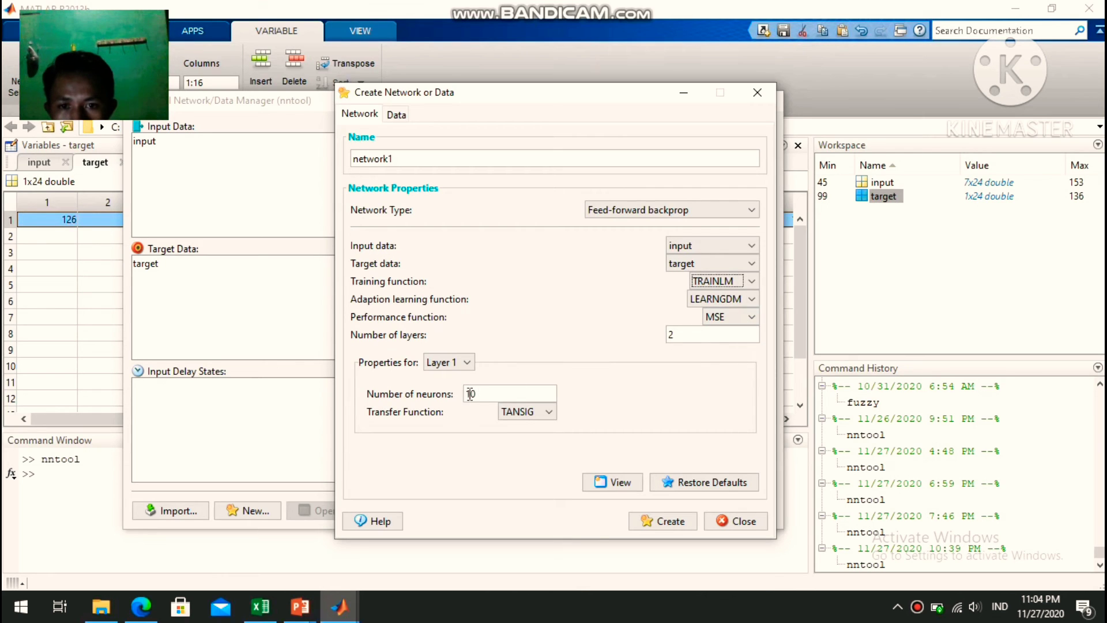
pyautogui.click(658, 522)
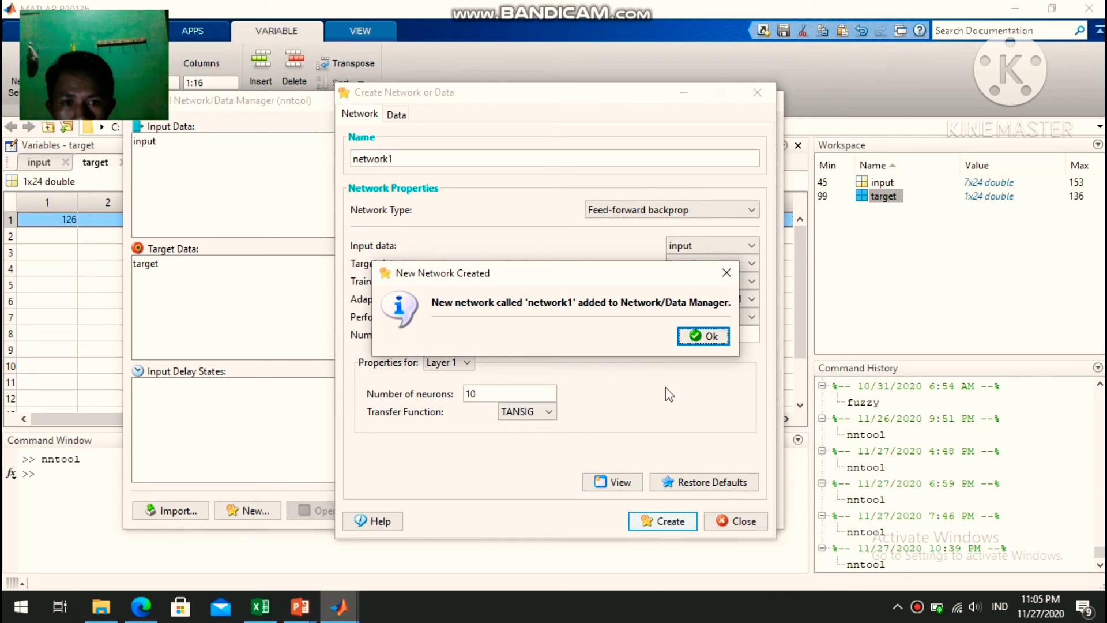
pyautogui.click(708, 337)
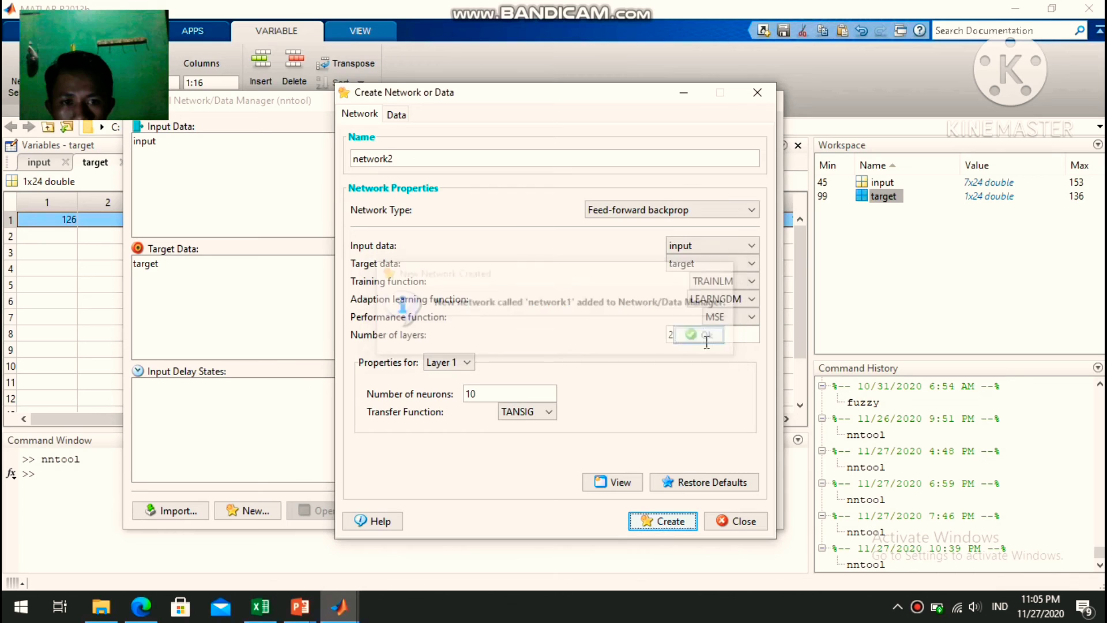
# Put the network creation dialog away and open network1 from the Network/Data Manager.
pyautogui.click(685, 93)
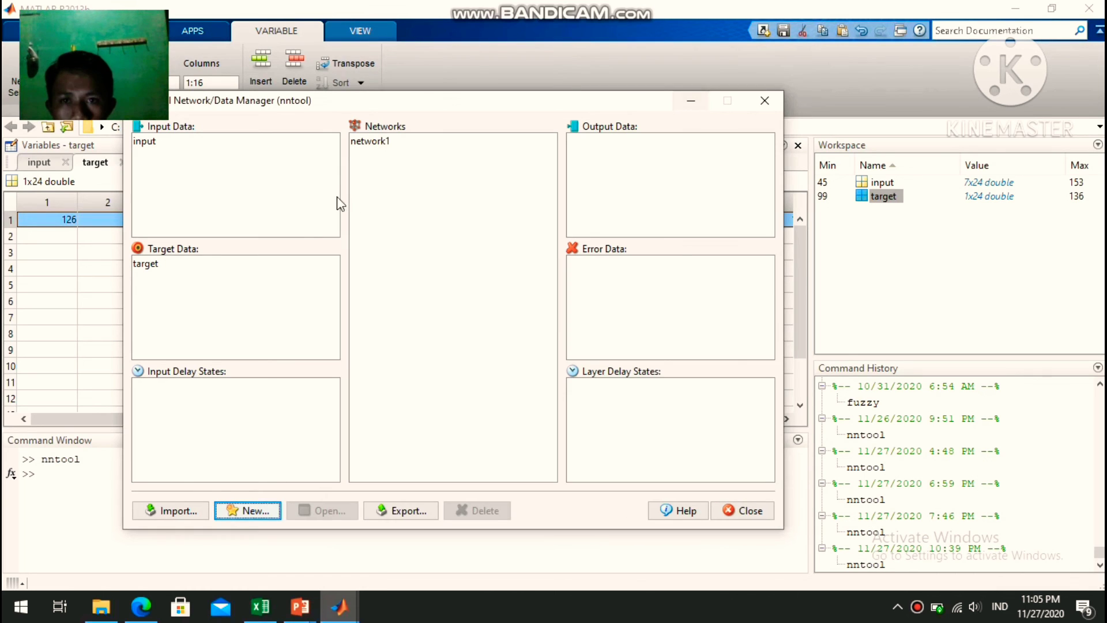
pyautogui.click(385, 146)
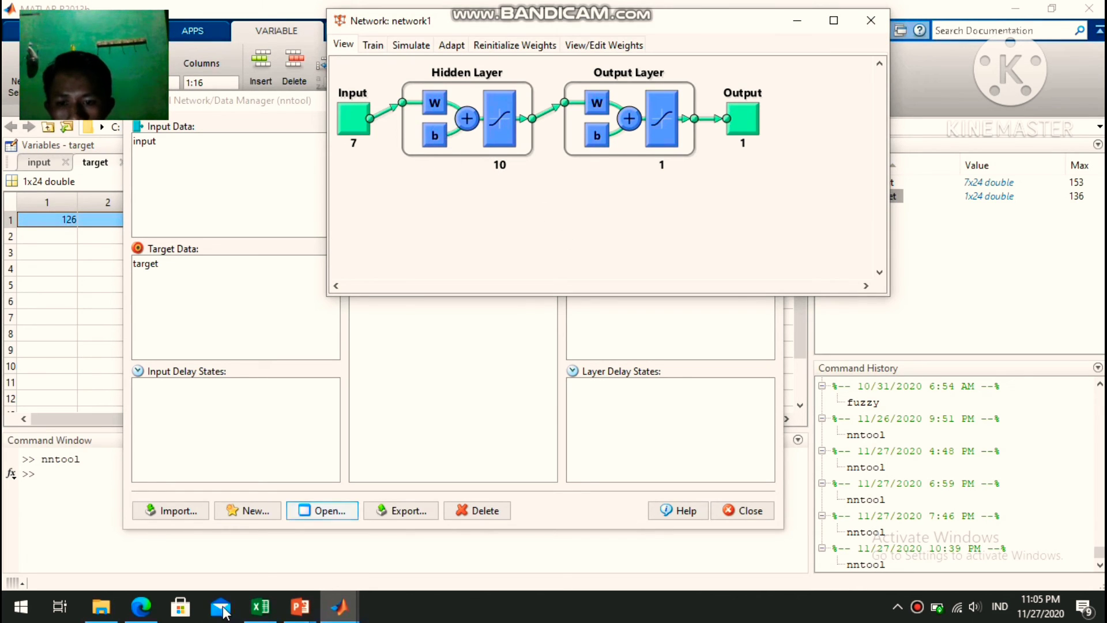
# Switch to Edge to check the neural network training figure in 1369-2846-1-SM.pdf, and return to MATLAB.
pyautogui.click(155, 613)
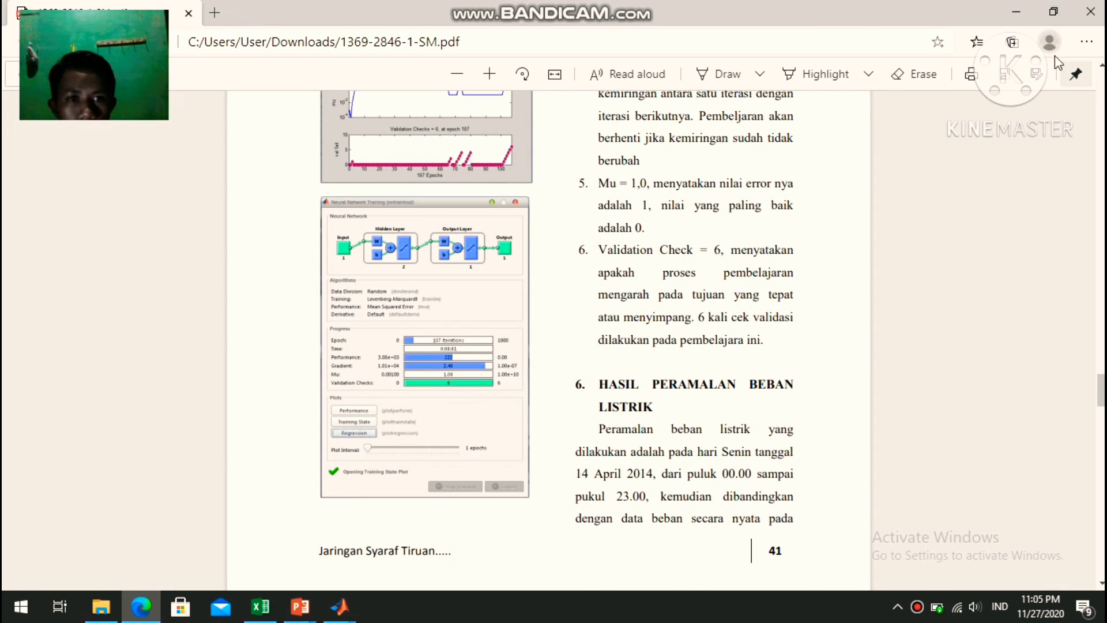
pyautogui.click(1051, 17)
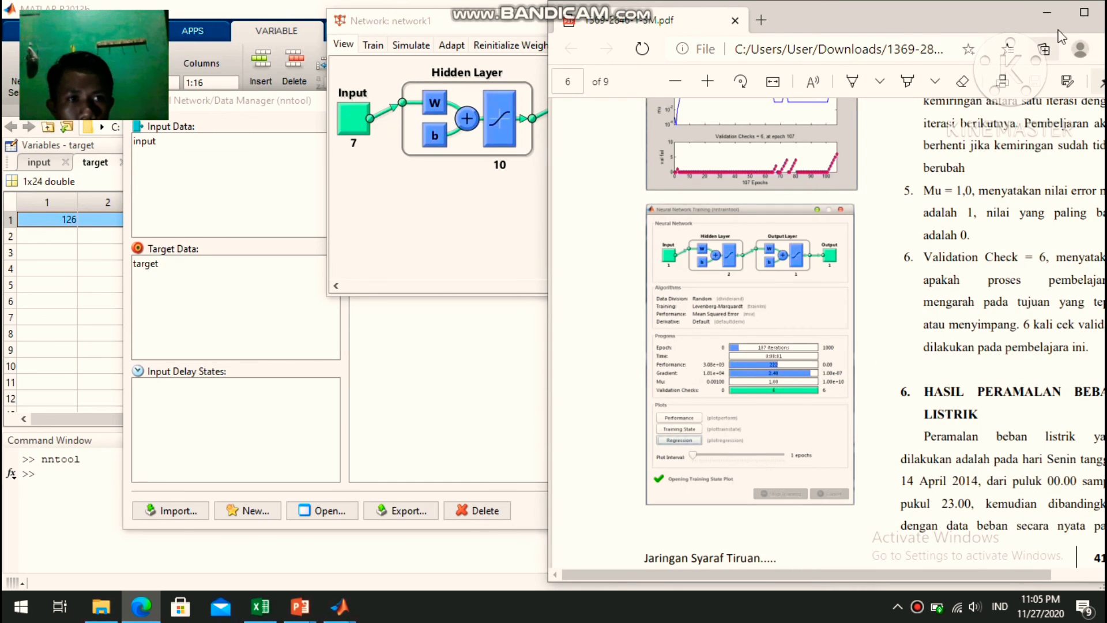
pyautogui.click(1048, 13)
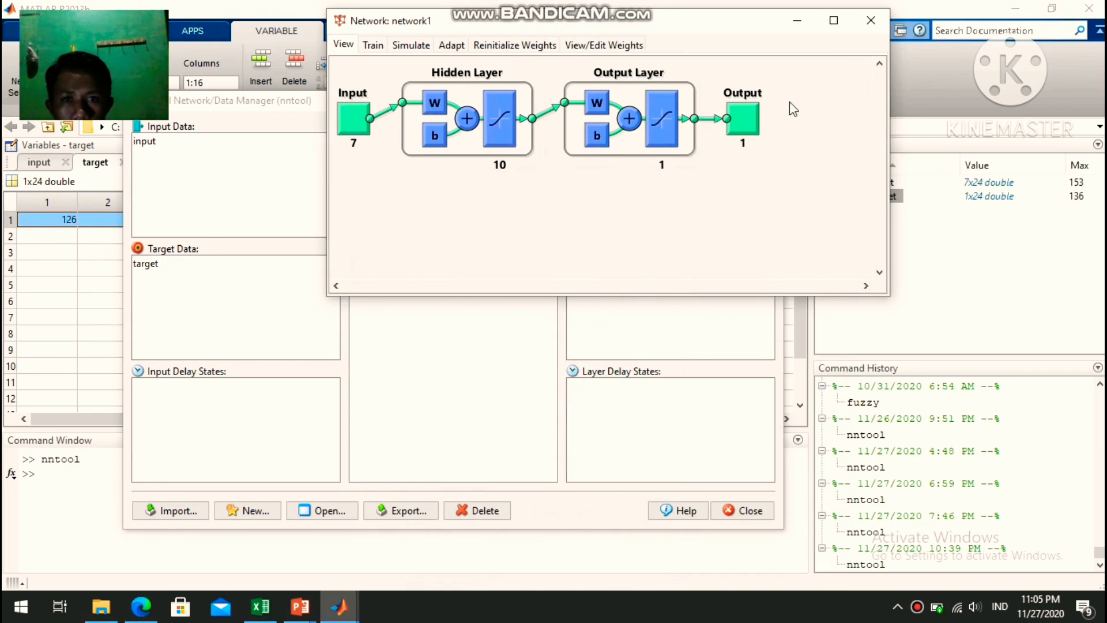
# Train network1 with input as the training inputs and target as the targets, keeping the default training parameters.
pyautogui.click(373, 45)
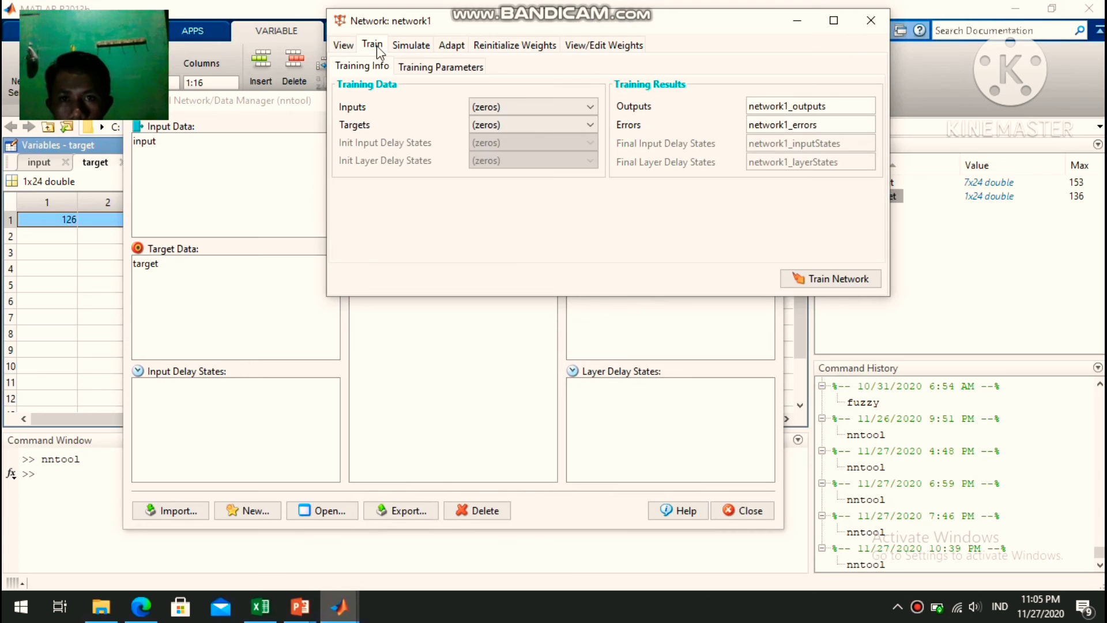
pyautogui.click(577, 107)
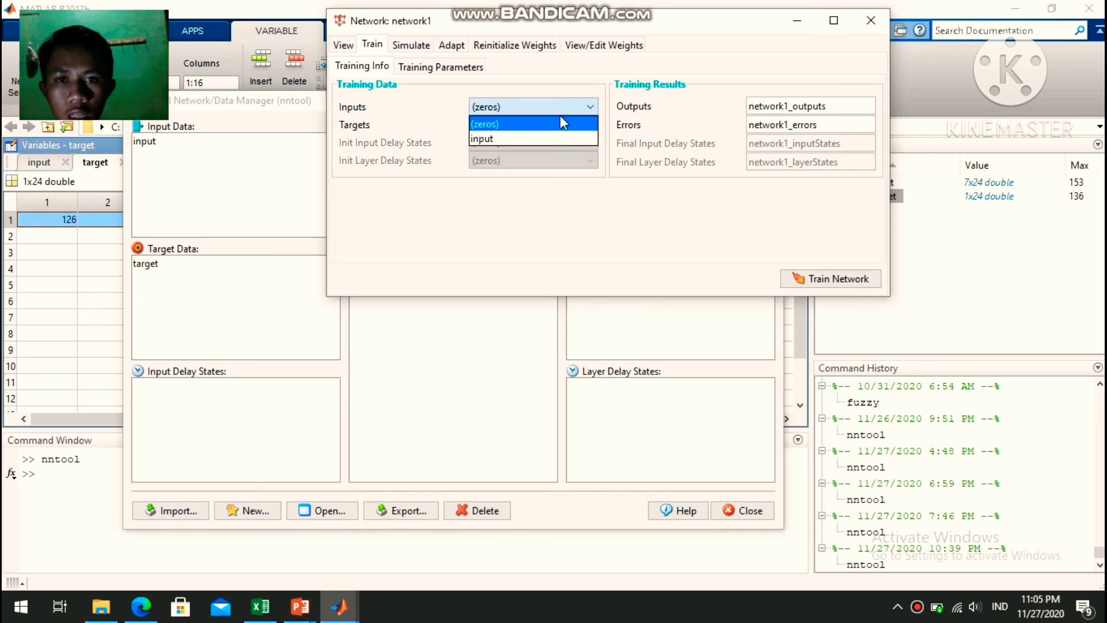
pyautogui.click(539, 137)
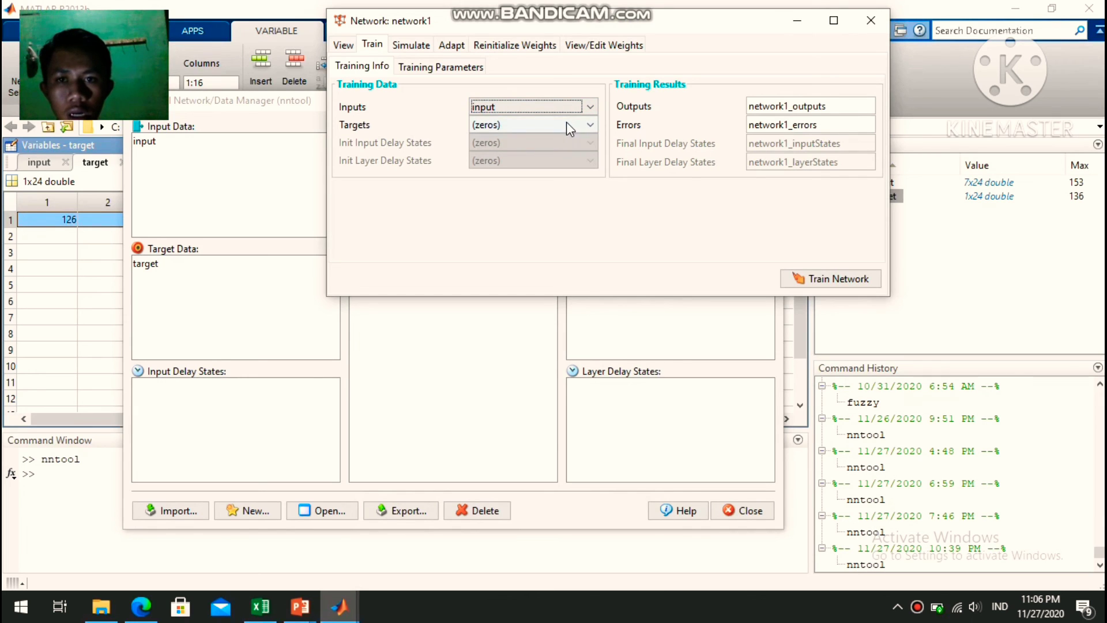
pyautogui.click(567, 124)
pyautogui.click(556, 157)
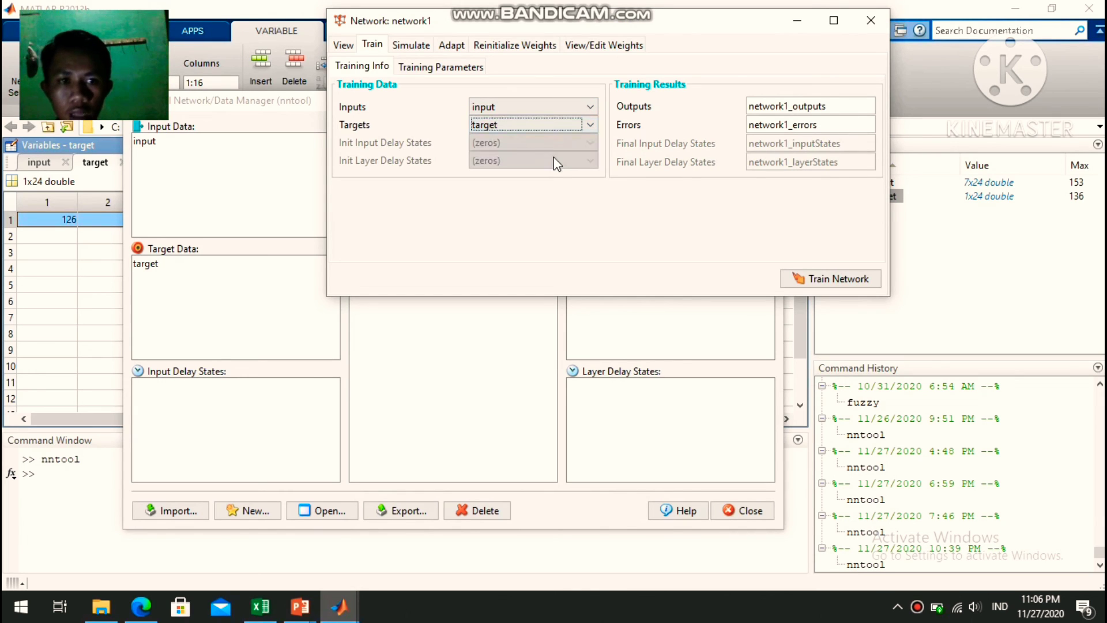
pyautogui.click(468, 69)
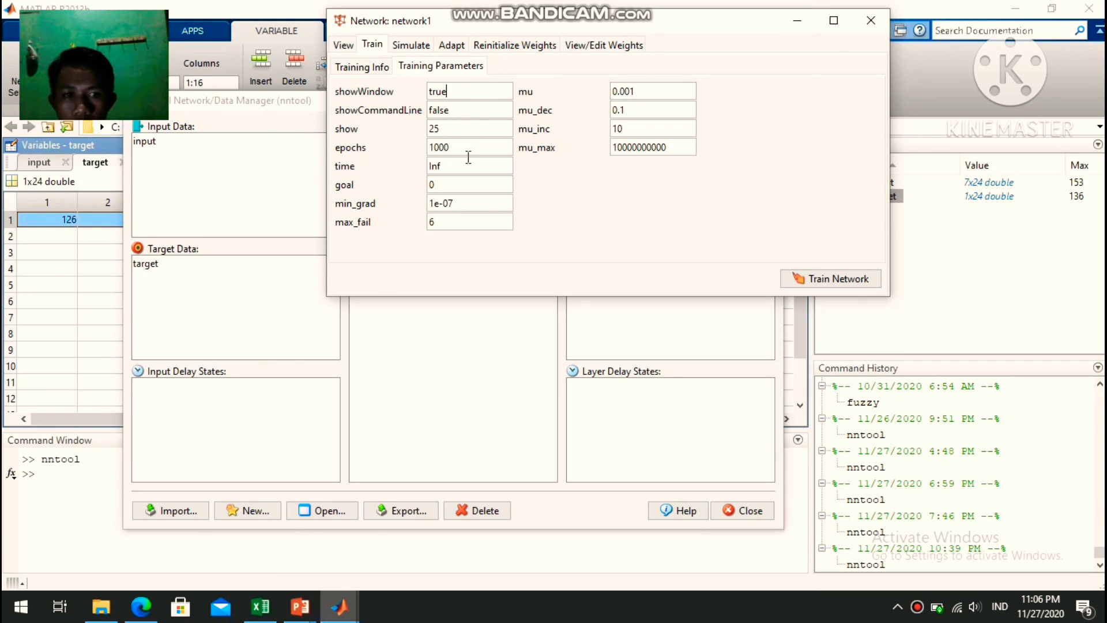
pyautogui.click(831, 280)
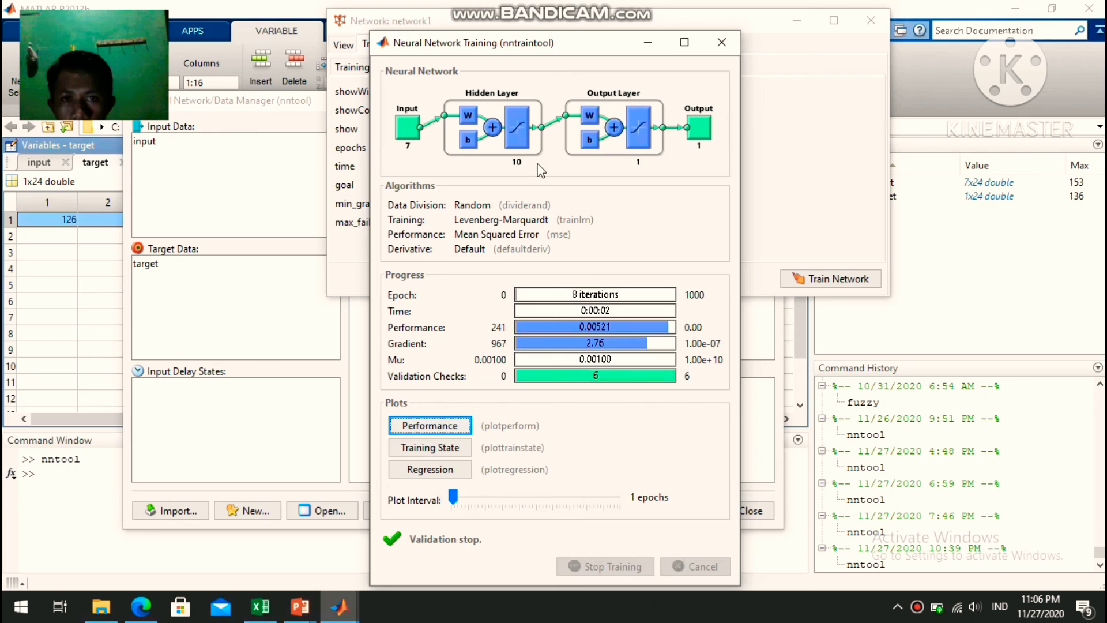
# Examine the regression plot of the training run, and close the plot and the training window.
pyautogui.click(446, 471)
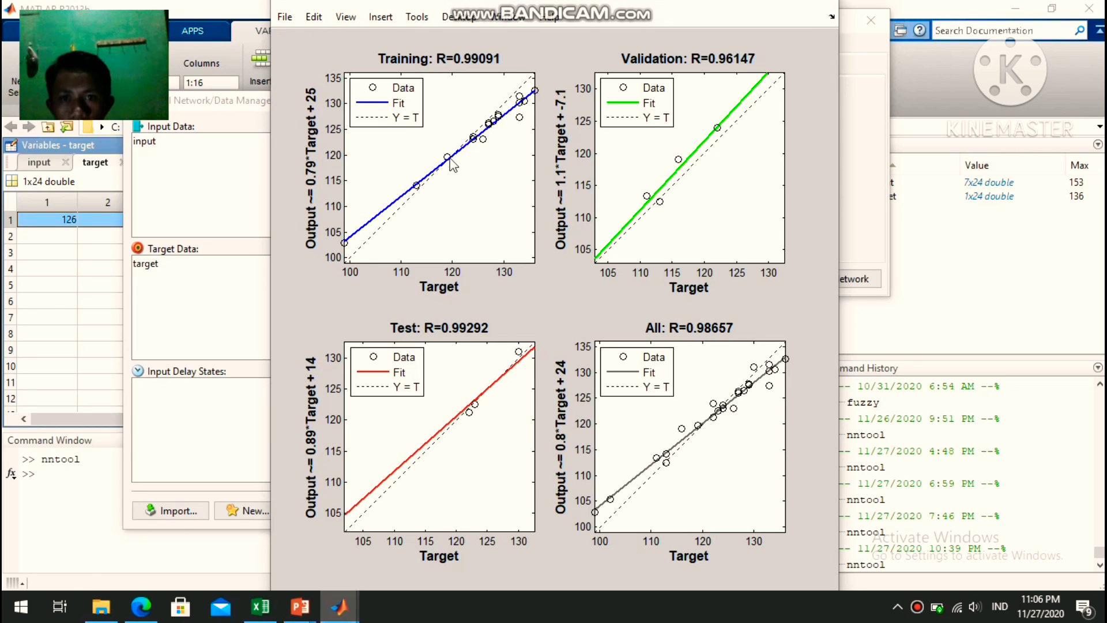
pyautogui.click(822, 7)
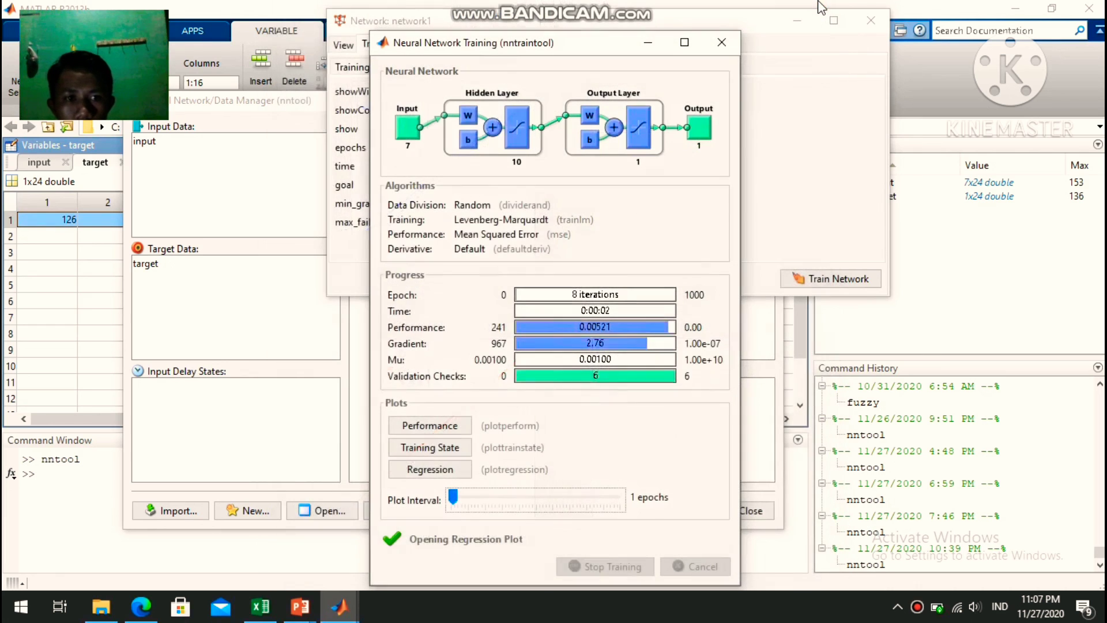
pyautogui.click(722, 42)
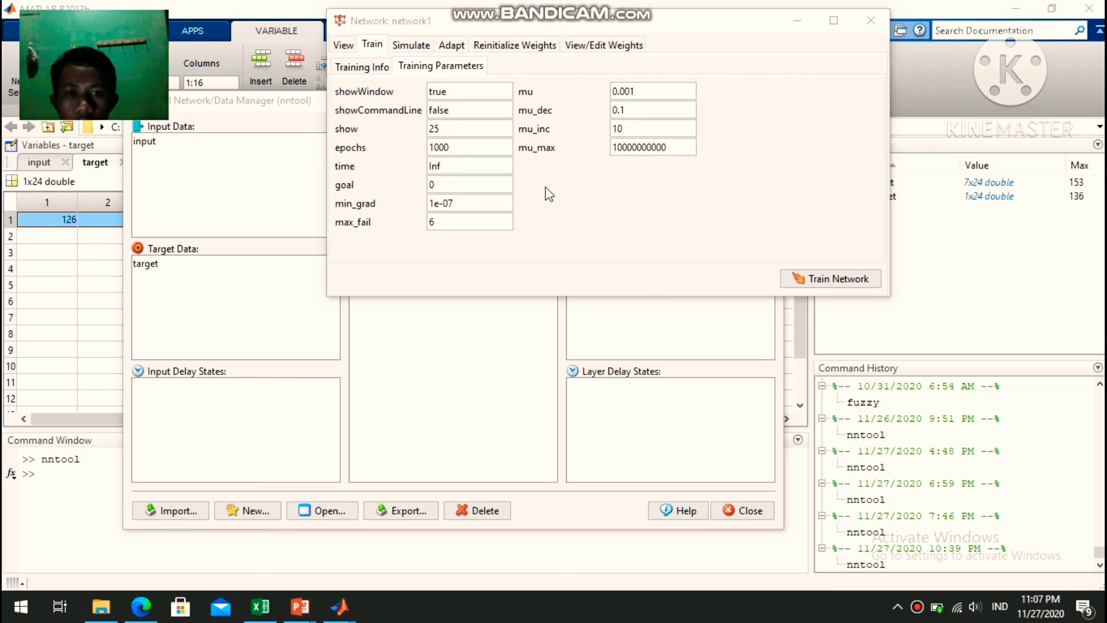
# Train network1 again with the same training parameters and display its regression plot.
pyautogui.click(374, 68)
pyautogui.click(432, 67)
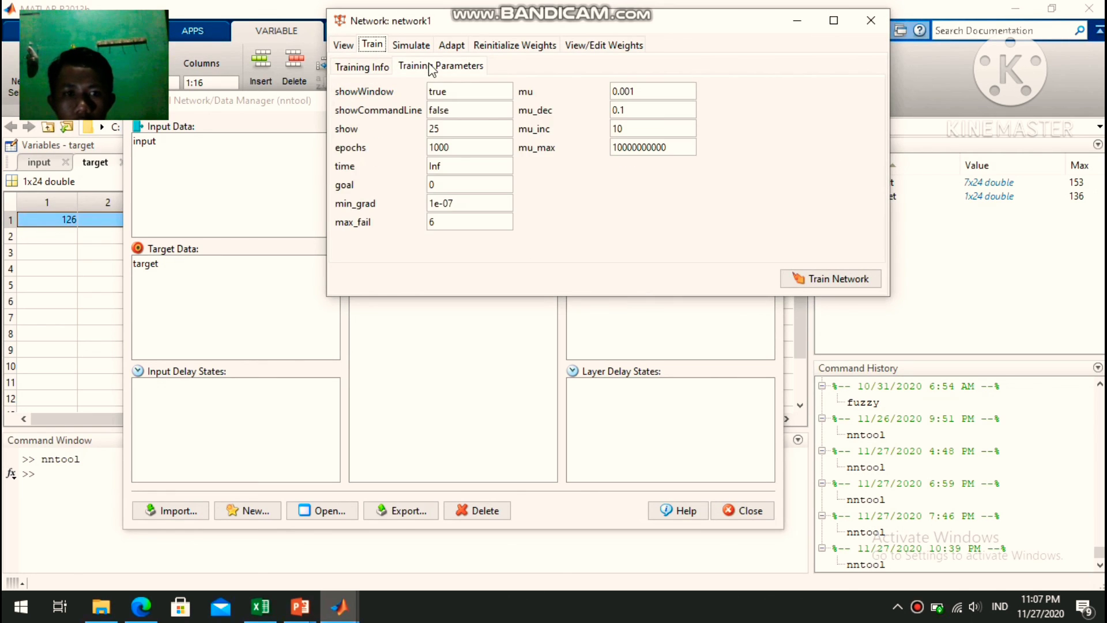
pyautogui.click(809, 282)
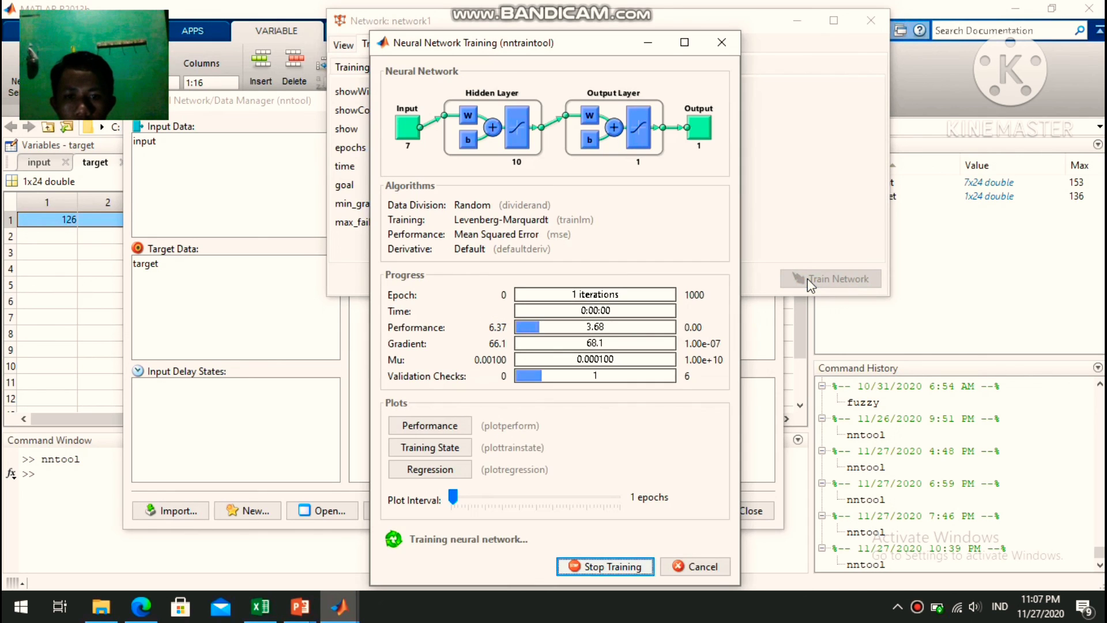
pyautogui.click(456, 469)
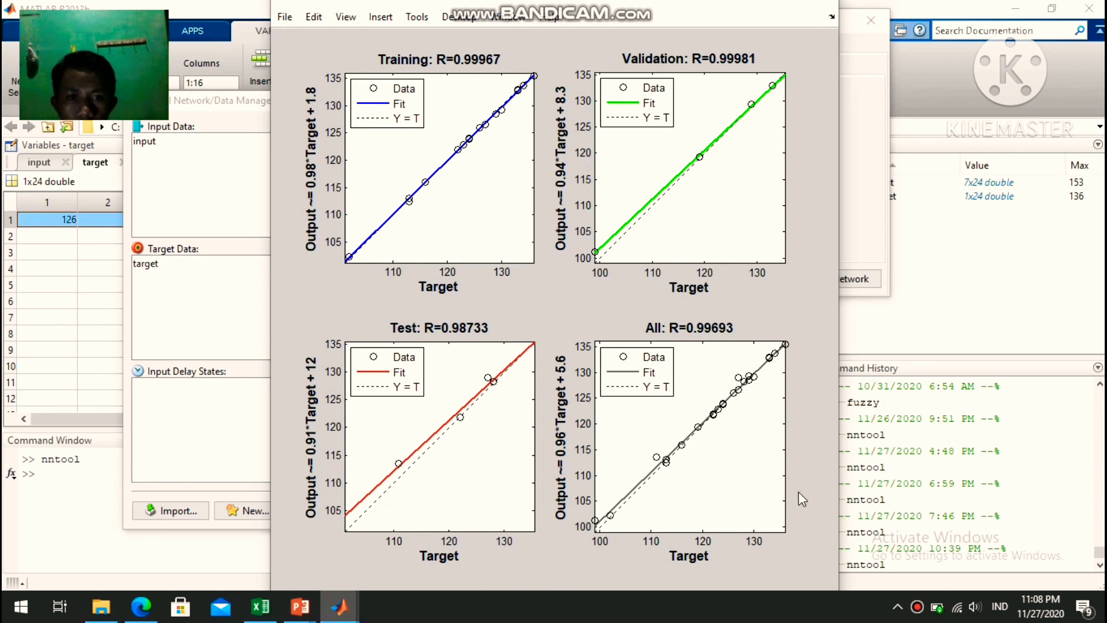
pyautogui.click(918, 607)
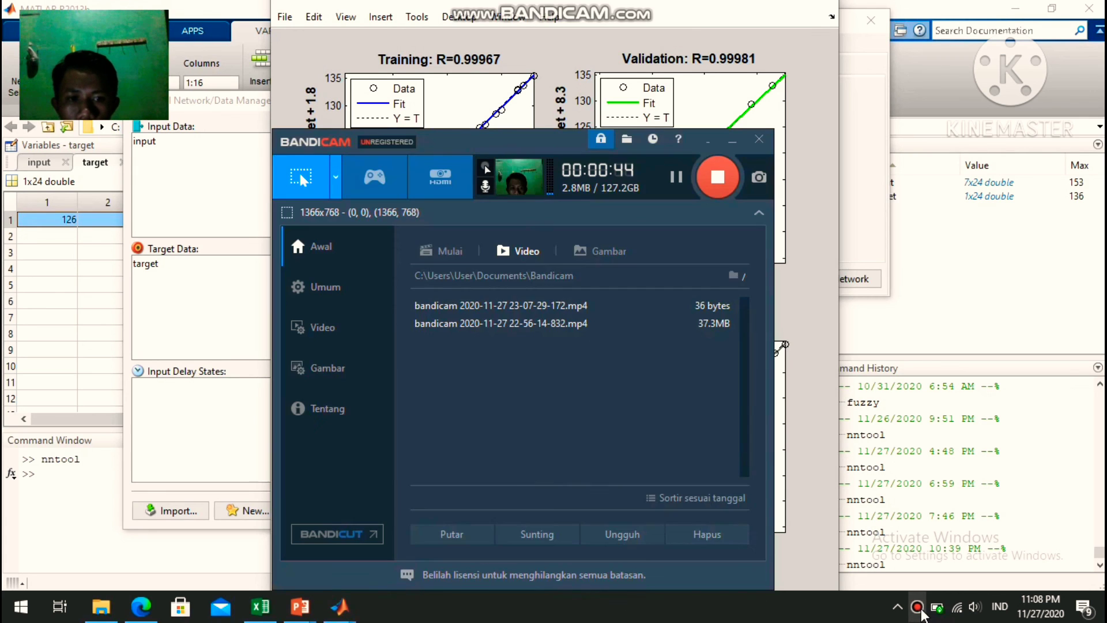